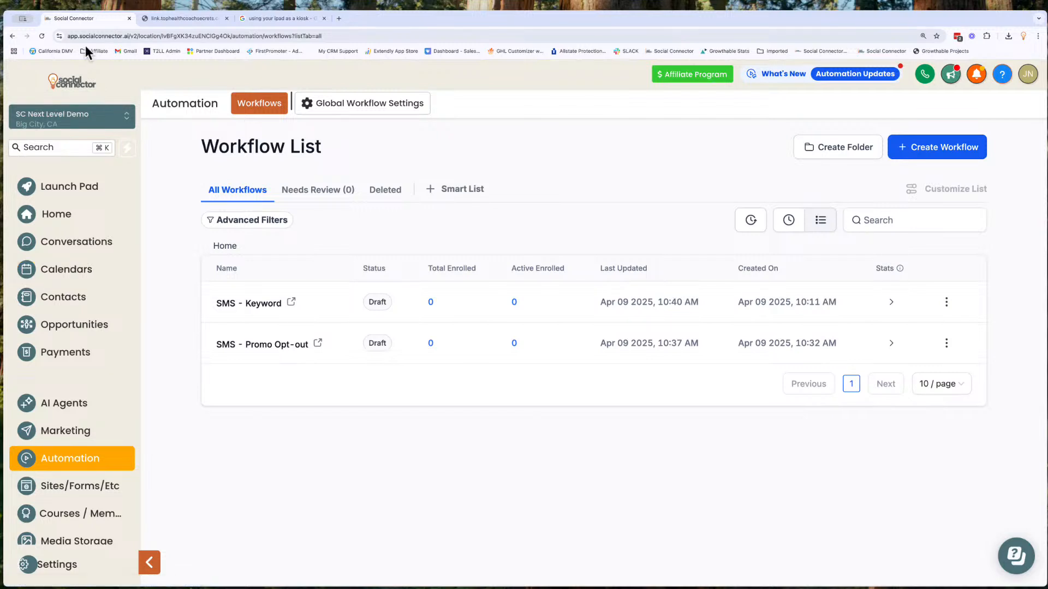
# Review the enlarged Awesome Free Course opt-in form page, including its contact fields and existing-member question
pyautogui.click(178, 18)
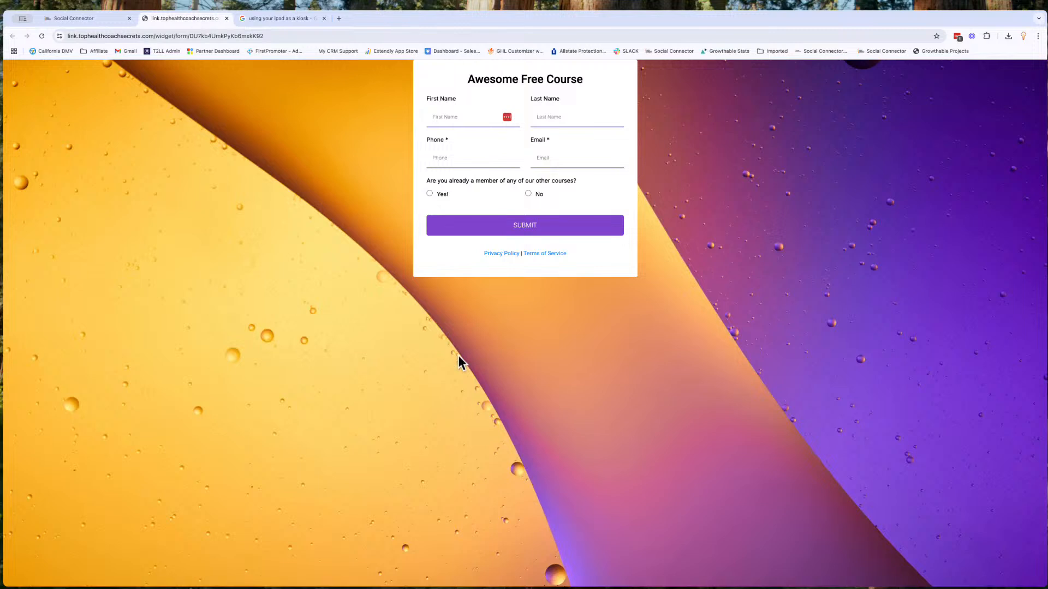
pyautogui.hotkey('ctrl', '+')
pyautogui.hotkey('ctrl', '+')
pyautogui.hotkey('ctrl', '+')
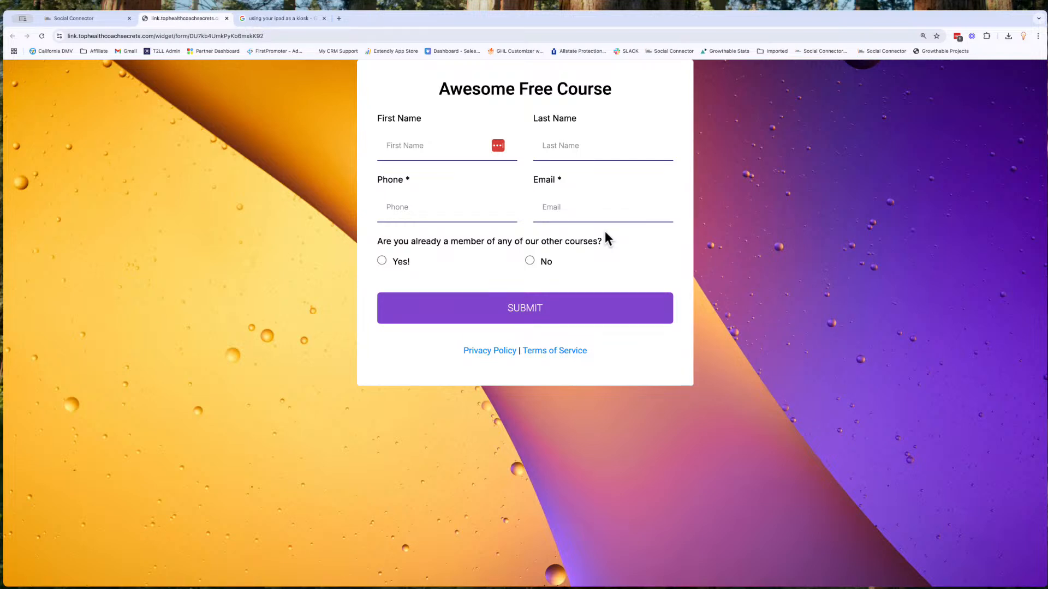
# Return to the Social Connector workflow list and create a new workflow from scratch
pyautogui.click(80, 19)
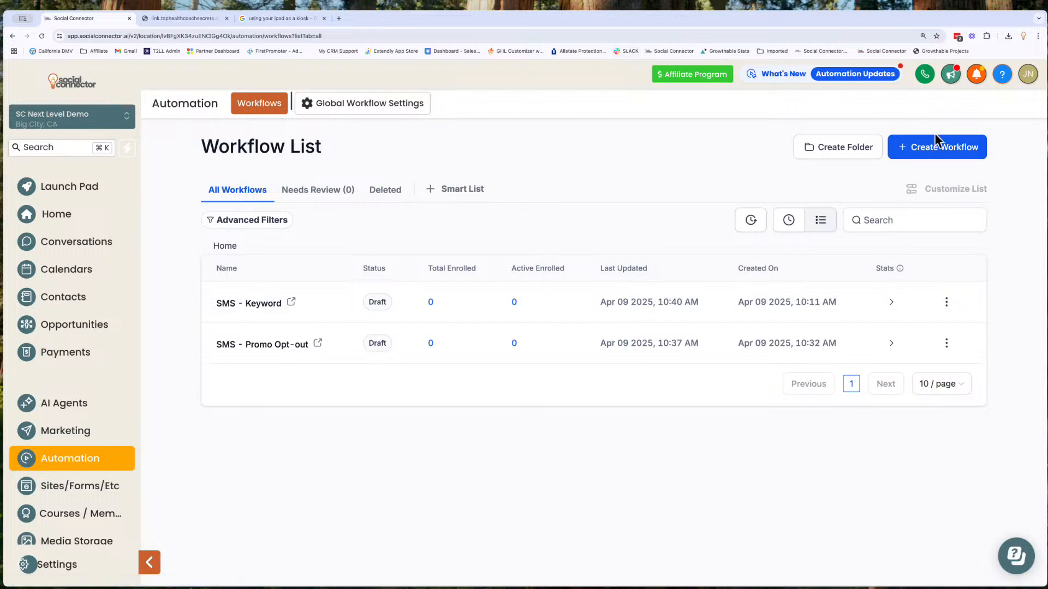
pyautogui.click(947, 151)
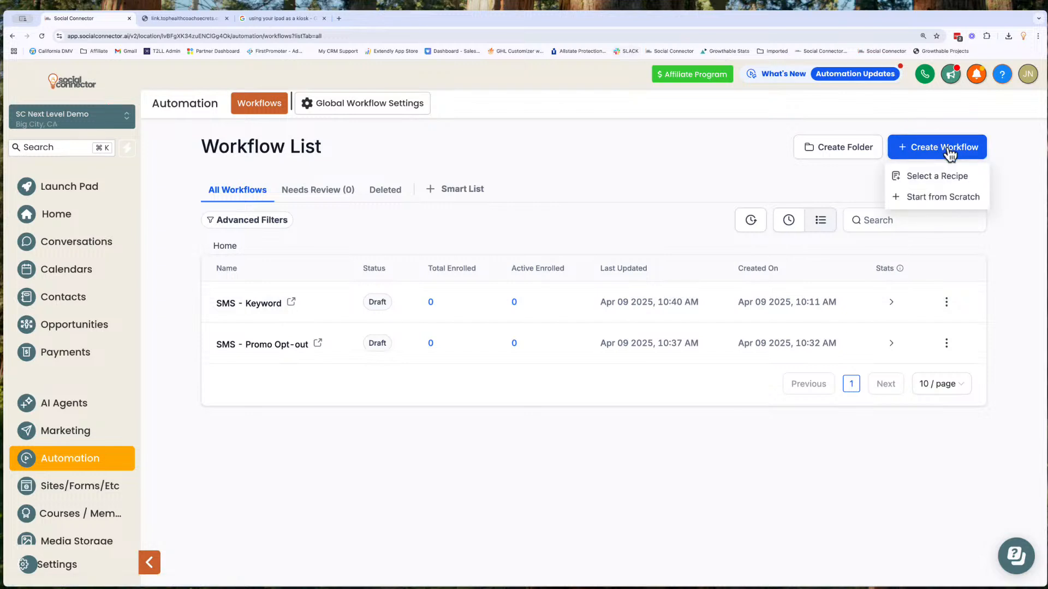
pyautogui.click(951, 199)
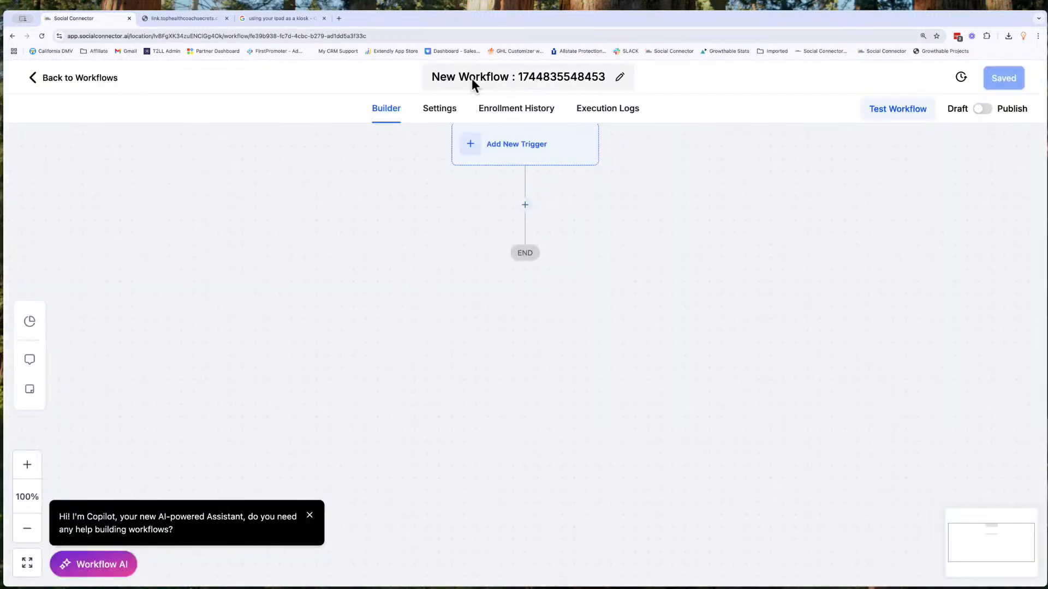
# Rename the new workflow as "Free Course Opt-in" and save it
pyautogui.click(472, 77)
pyautogui.doubleClick(471, 77)
pyautogui.tripleClick(471, 78)
pyautogui.press('BackSpace')
pyautogui.write('Tree Cou')
pyautogui.press('BackSpace')
pyautogui.press('BackSpace')
pyautogui.write('Course Optin')
pyautogui.press('BackSpace')
pyautogui.press('BackSpace')
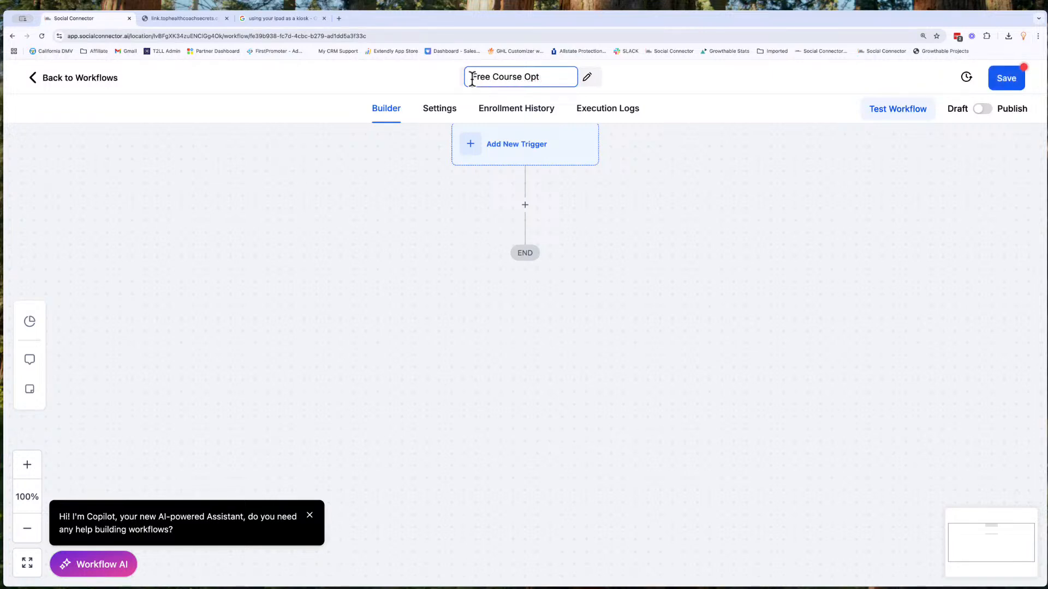
pyautogui.write('-in')
pyautogui.click(602, 187)
pyautogui.click(1007, 78)
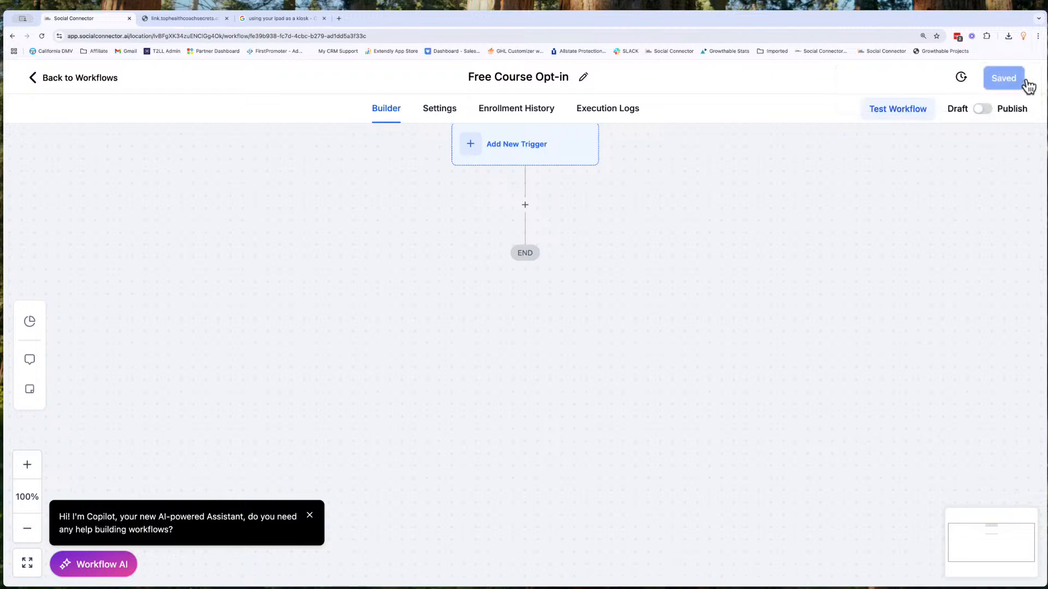
# Dismiss the Copilot message and add a Form Submitted trigger to the workflow
pyautogui.scroll(2, 620, 278)
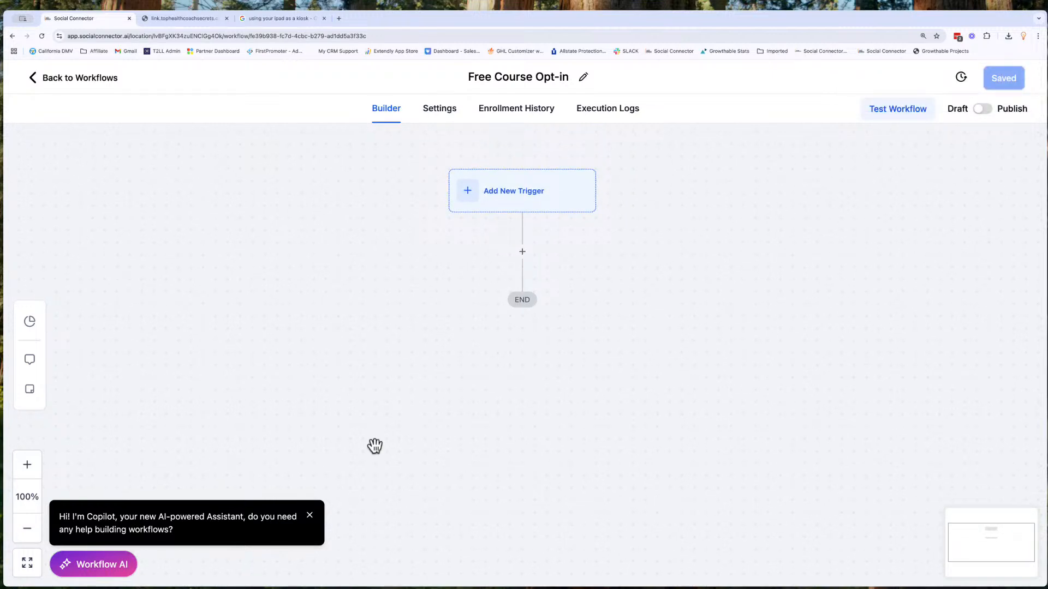
pyautogui.click(310, 516)
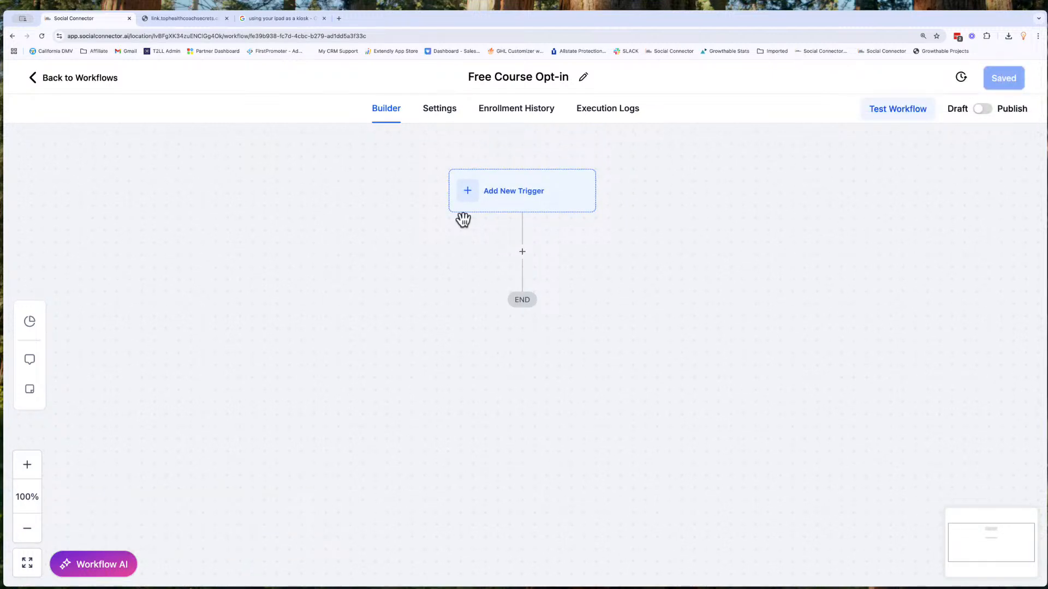
pyautogui.click(499, 198)
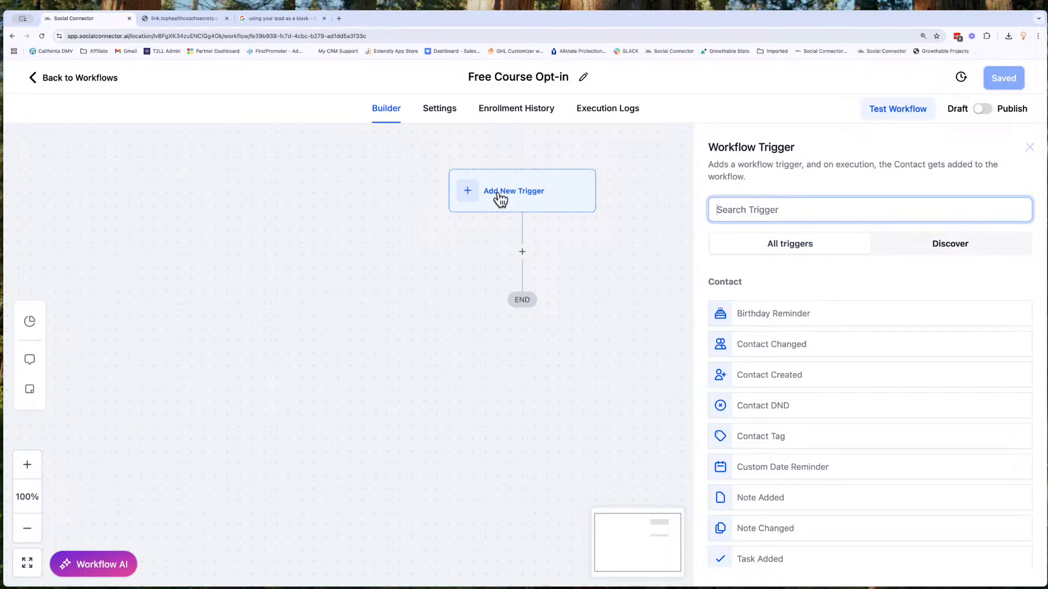
pyautogui.scroll(-3, 839, 321)
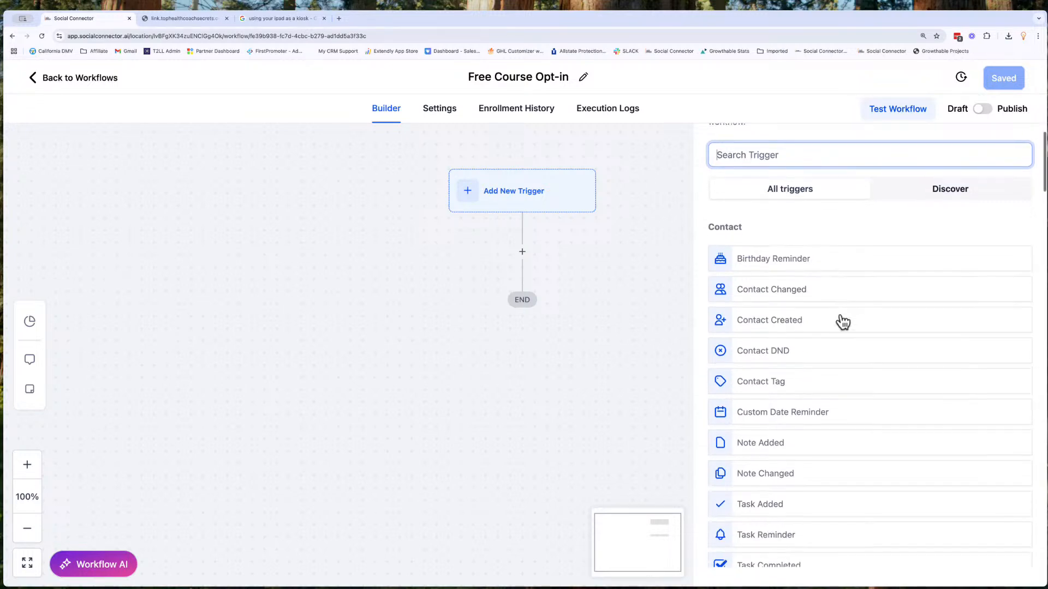
pyautogui.scroll(-10, 844, 322)
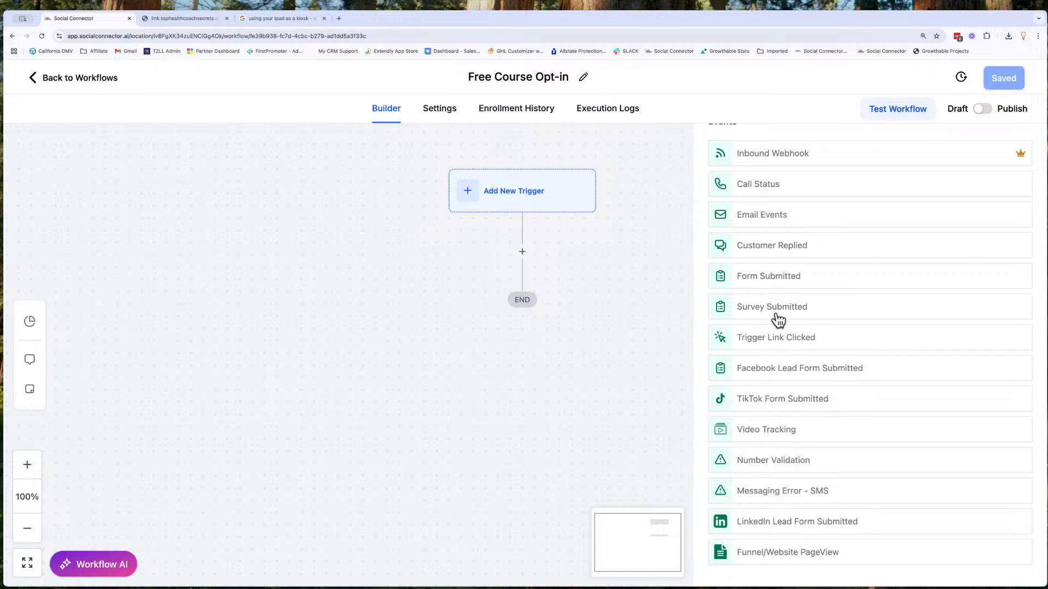
pyautogui.scroll(-2, 778, 321)
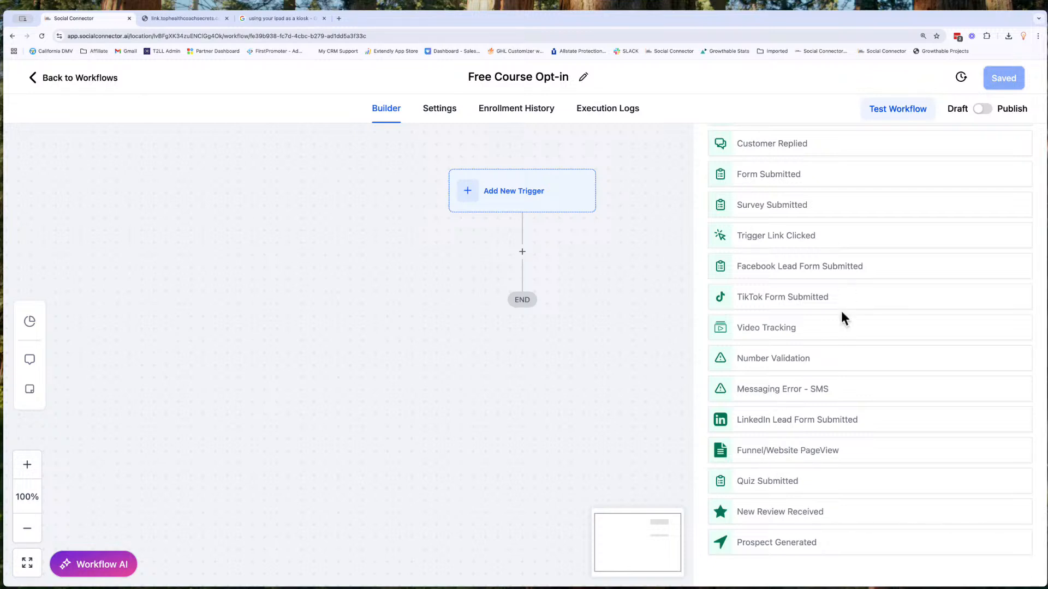
pyautogui.click(764, 186)
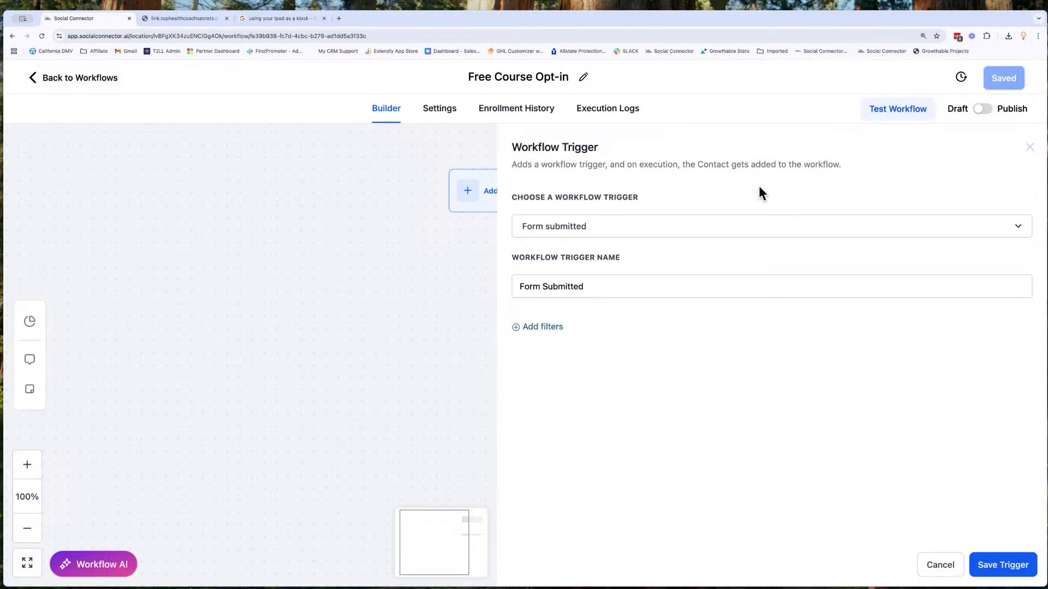
# Name the trigger "Form Submitted: Free Course Form"
pyautogui.click(590, 287)
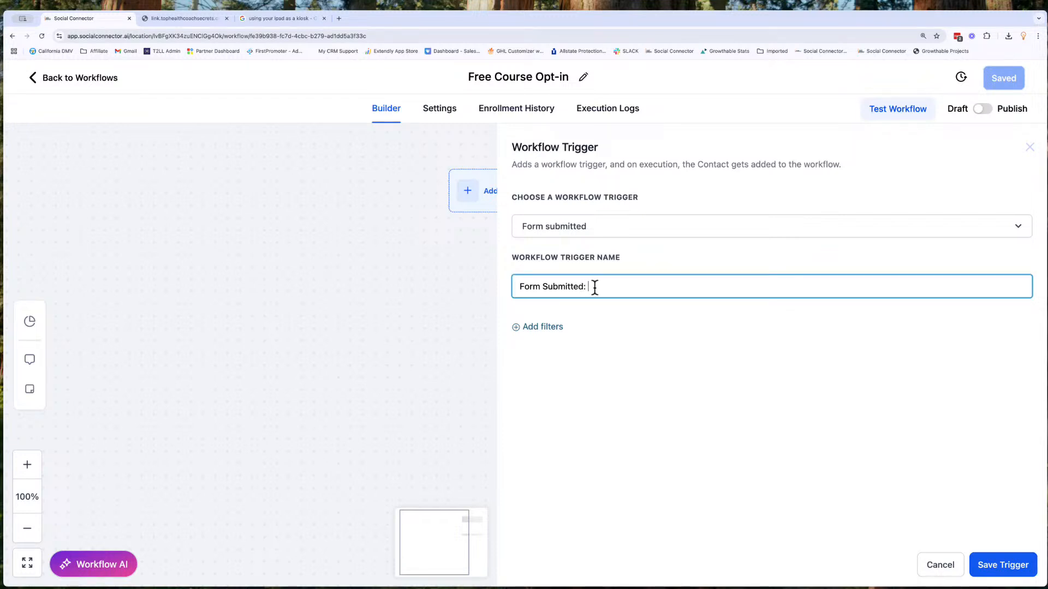
pyautogui.write(': Free Coure')
pyautogui.press('BackSpace')
pyautogui.press('BackSpace')
pyautogui.write('se Form')
pyautogui.moveTo(517, 285); pyautogui.dragTo(660, 283)
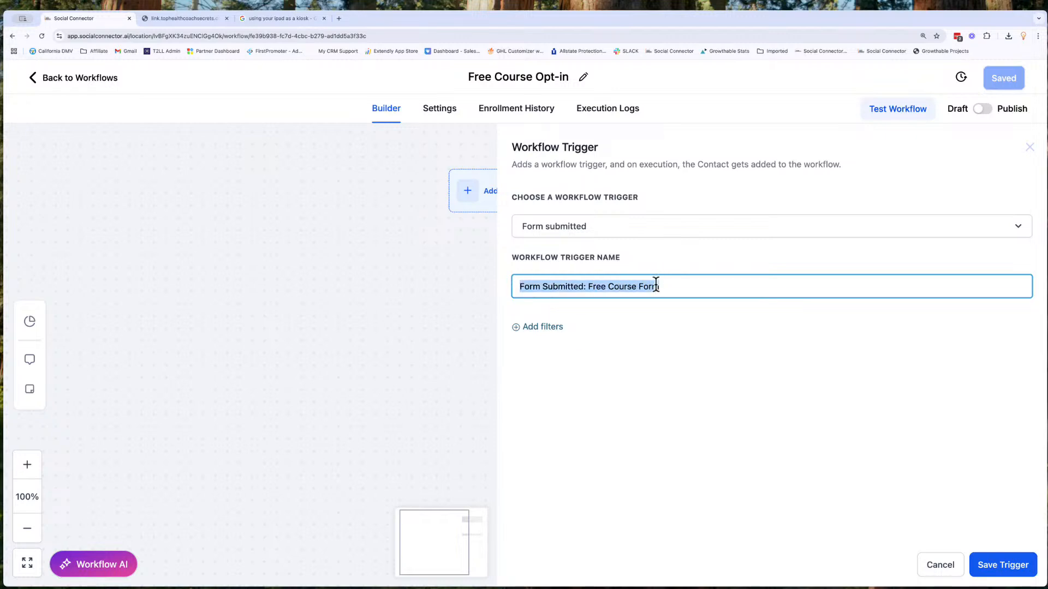
pyautogui.click(586, 342)
# Filter the trigger with "Form is" set to Course Form Example, then save the trigger and the workflow
pyautogui.click(543, 330)
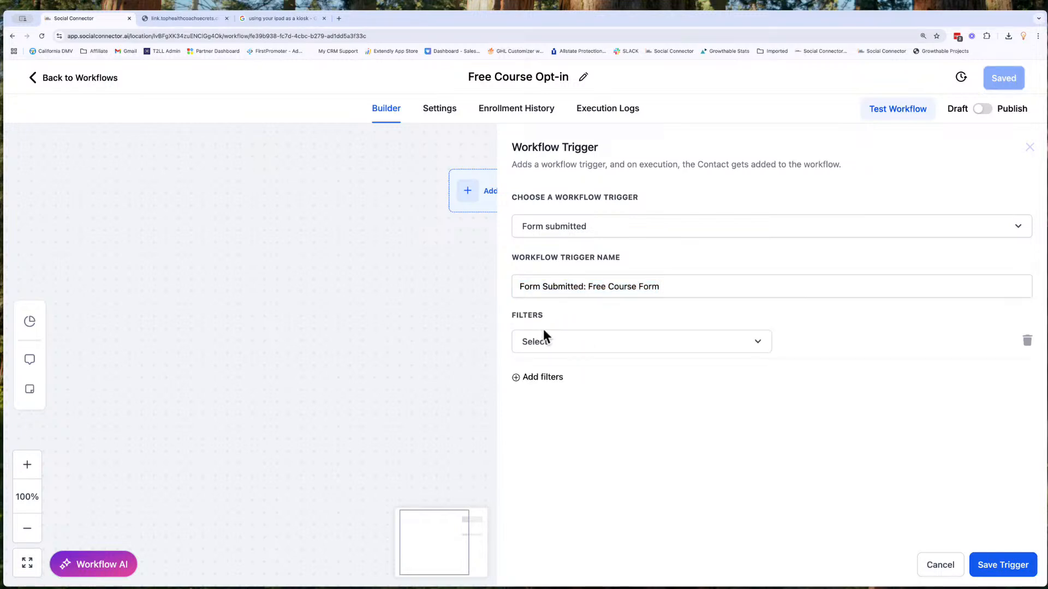
pyautogui.click(587, 343)
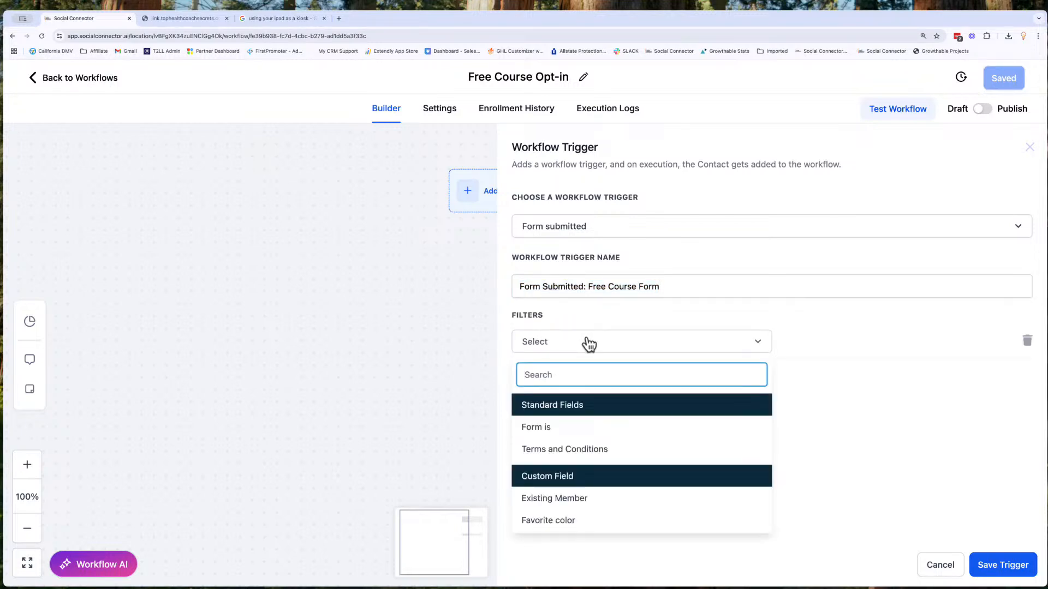
pyautogui.click(543, 430)
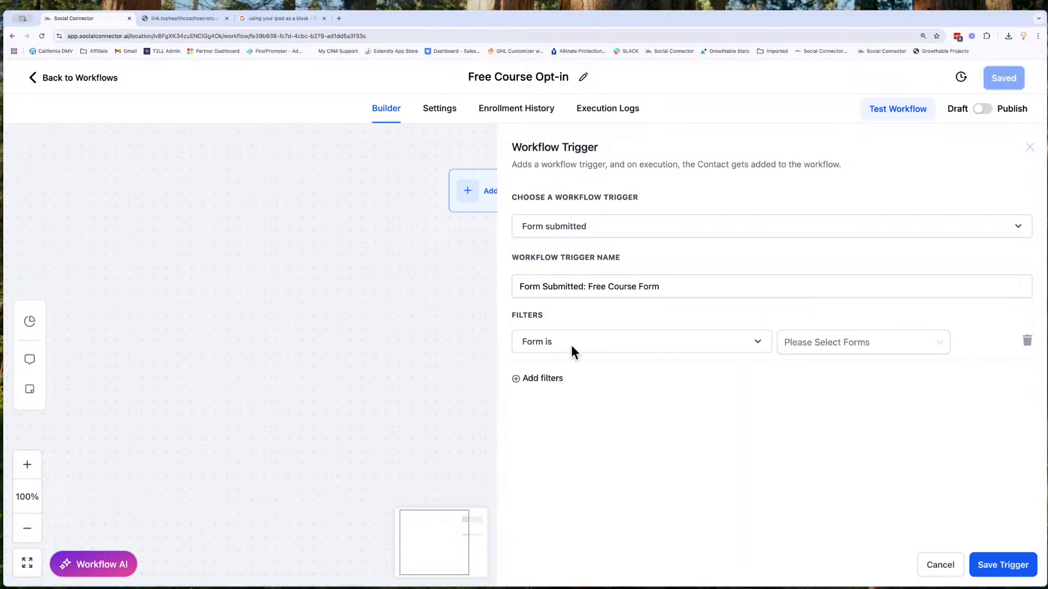
pyautogui.click(816, 350)
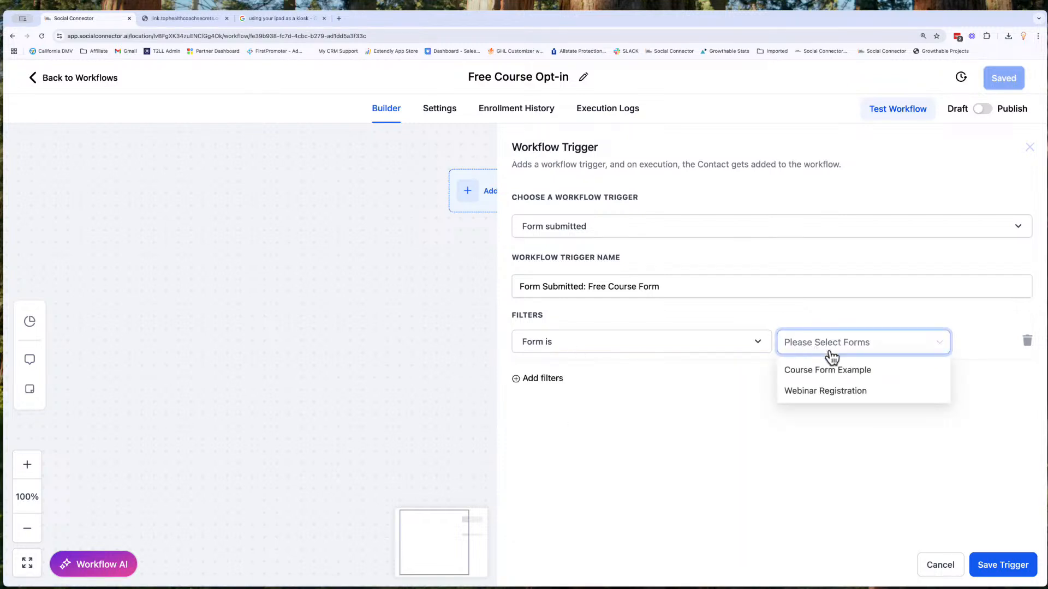
pyautogui.click(857, 376)
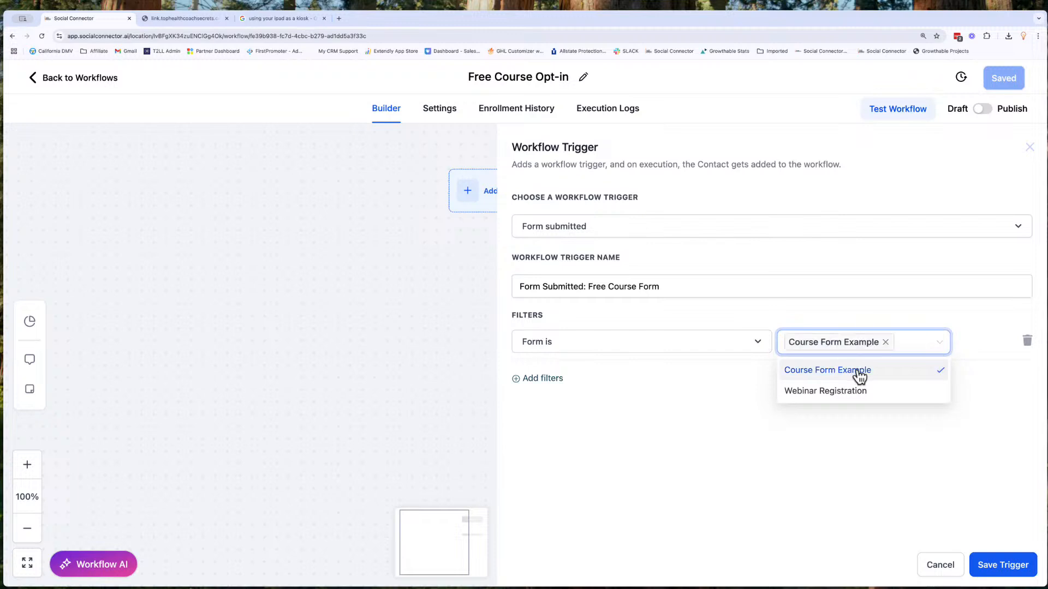
pyautogui.click(827, 452)
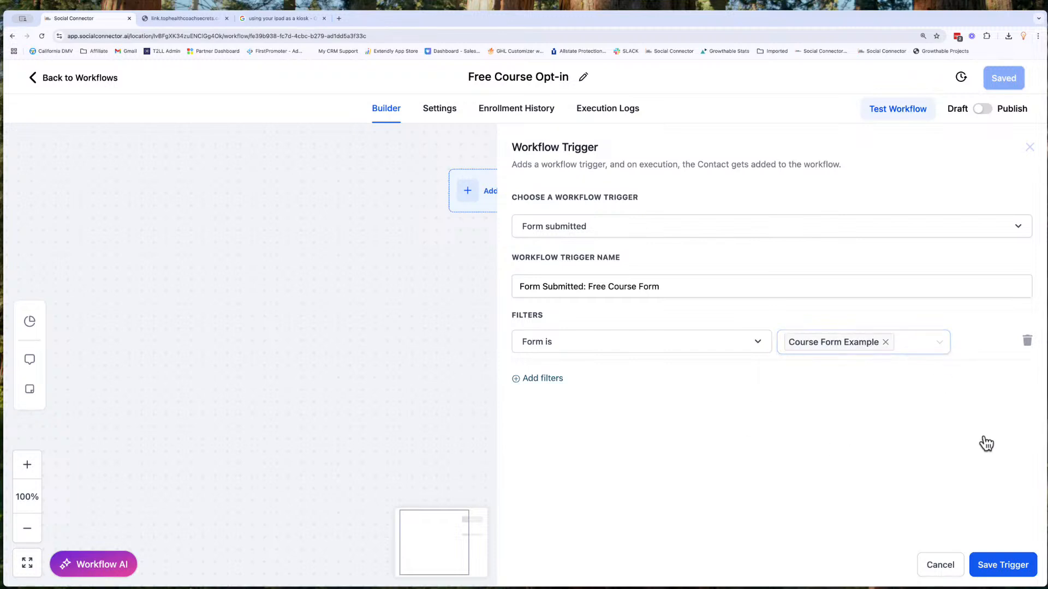
pyautogui.click(1011, 568)
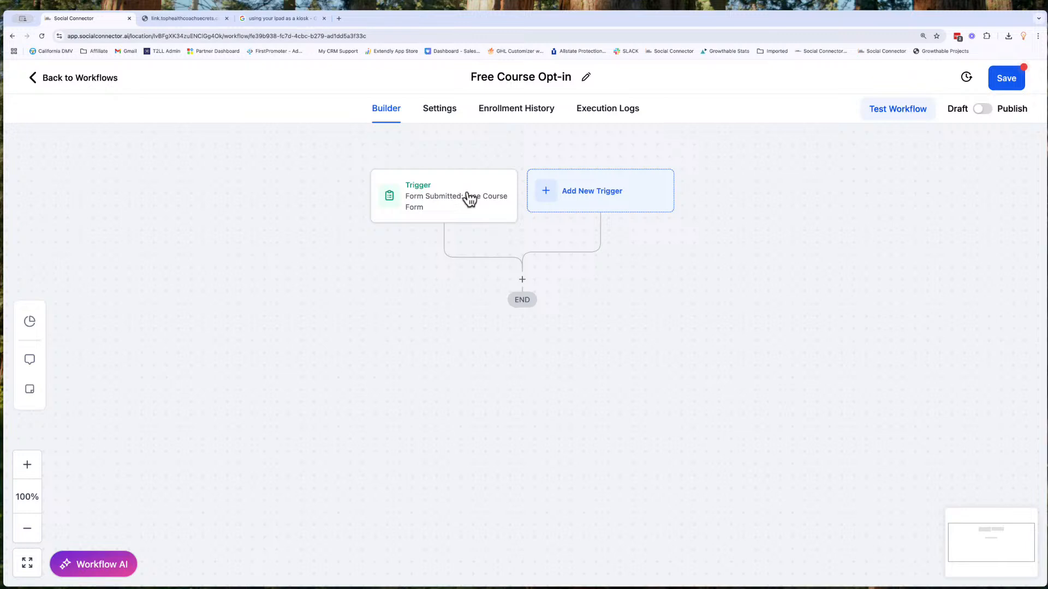
pyautogui.click(1010, 78)
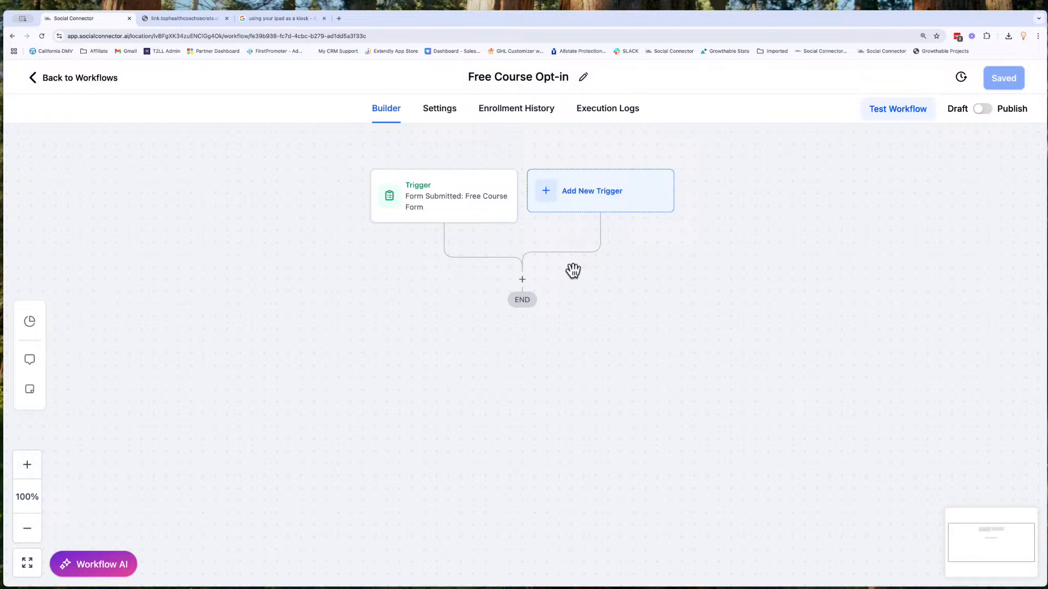
# Add an Add Contact Tag action named "Add Tag: Warm Lead" that applies the warm lead tag, and save the workflow
pyautogui.click(521, 280)
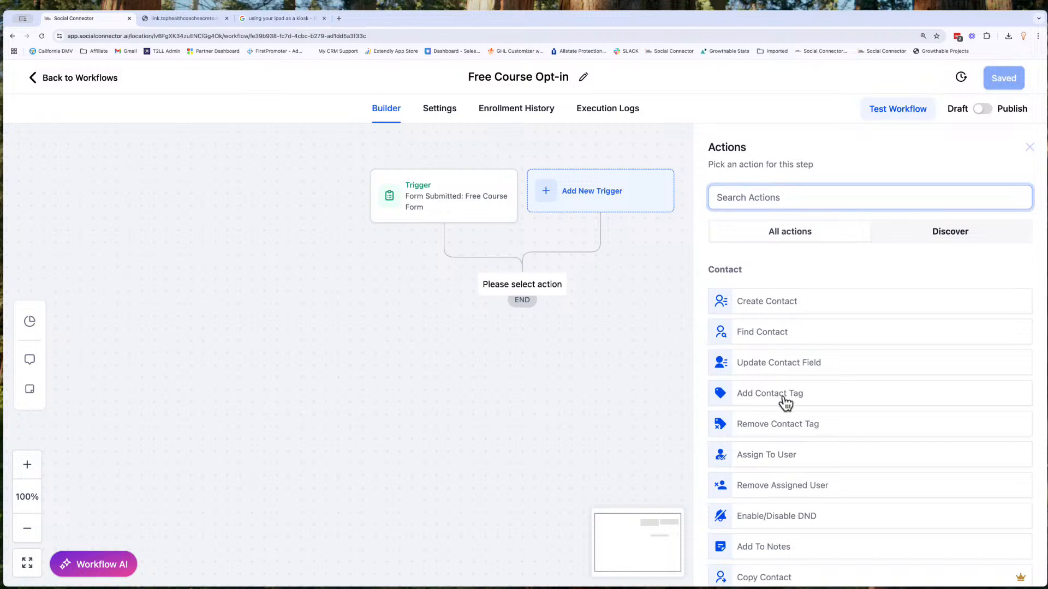
pyautogui.click(757, 395)
pyautogui.click(752, 225)
pyautogui.write(': Warm Lead')
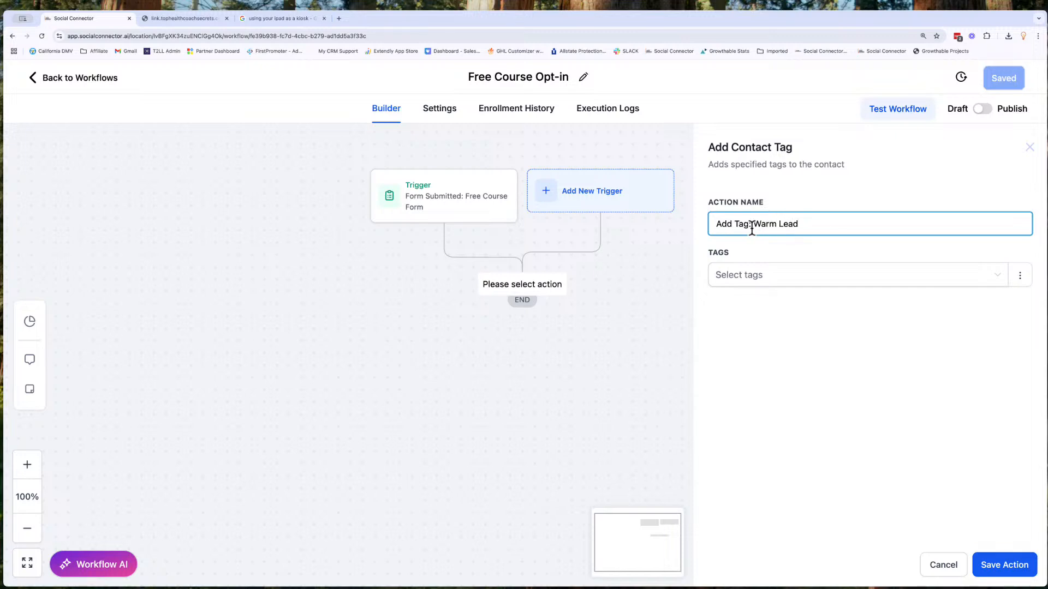
pyautogui.click(756, 277)
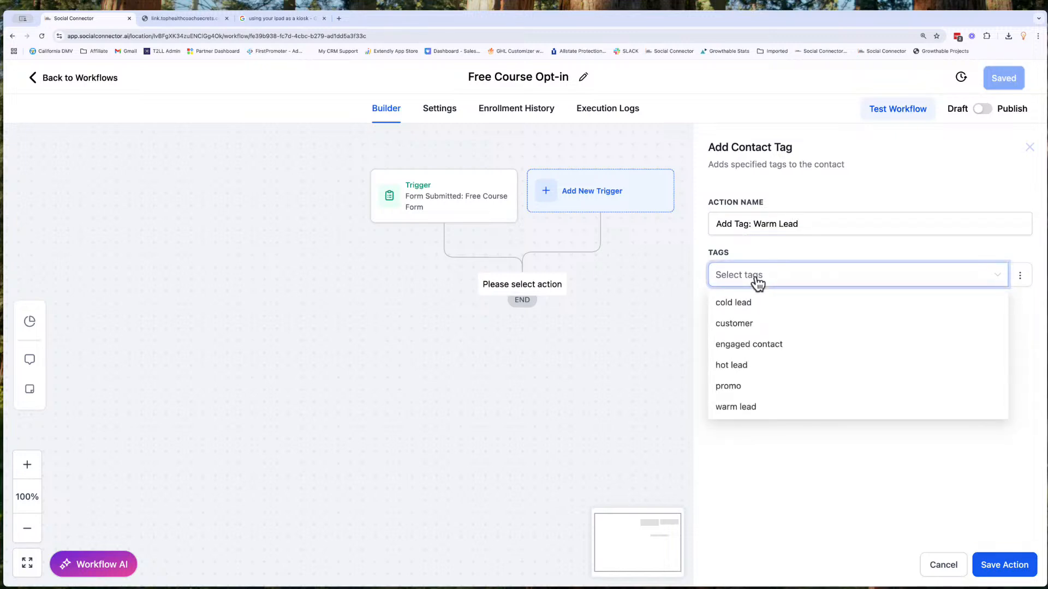
pyautogui.click(755, 413)
pyautogui.click(777, 453)
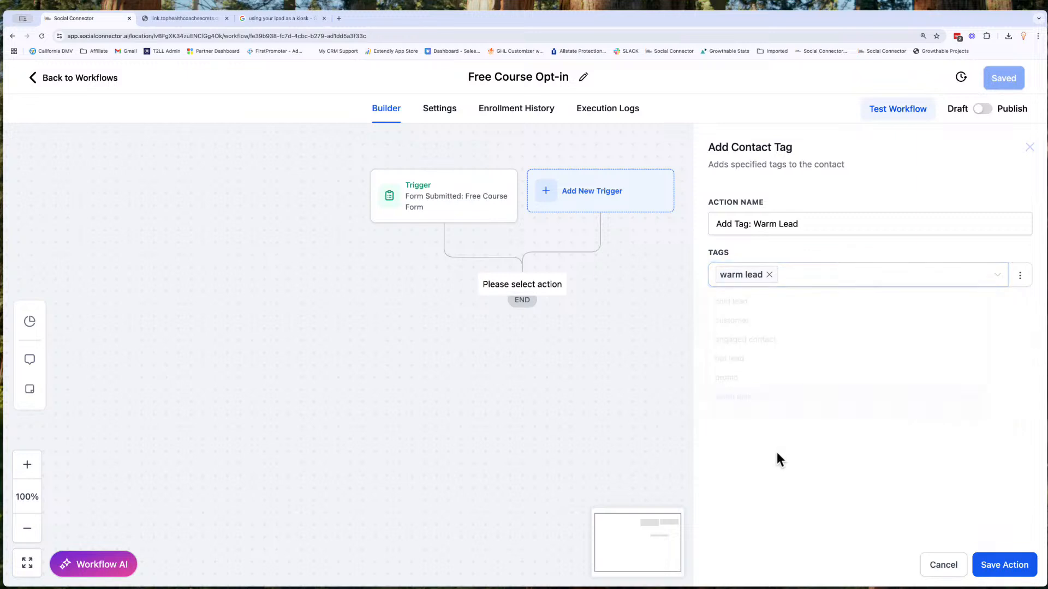
pyautogui.click(1013, 564)
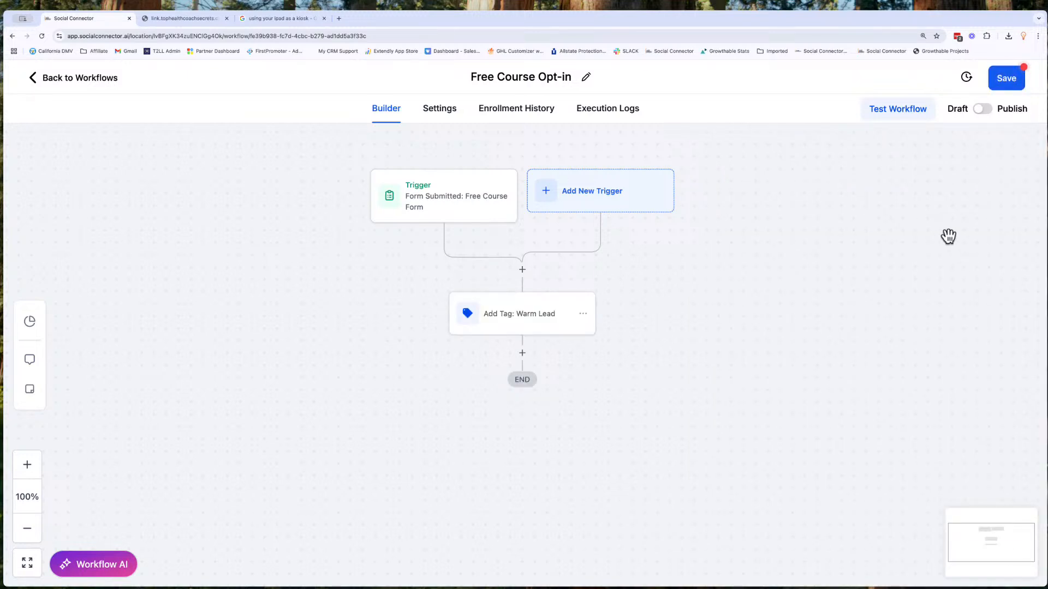
pyautogui.click(1004, 81)
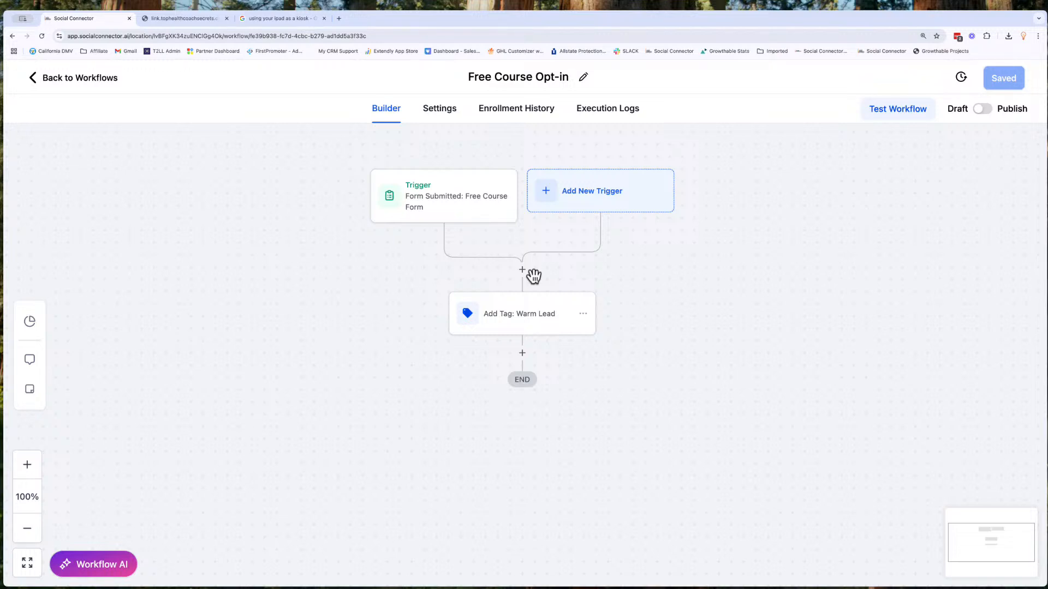
# Add a Send Email action after the warm lead tag action and name it "Email: Welcome to the course"
pyautogui.click(523, 354)
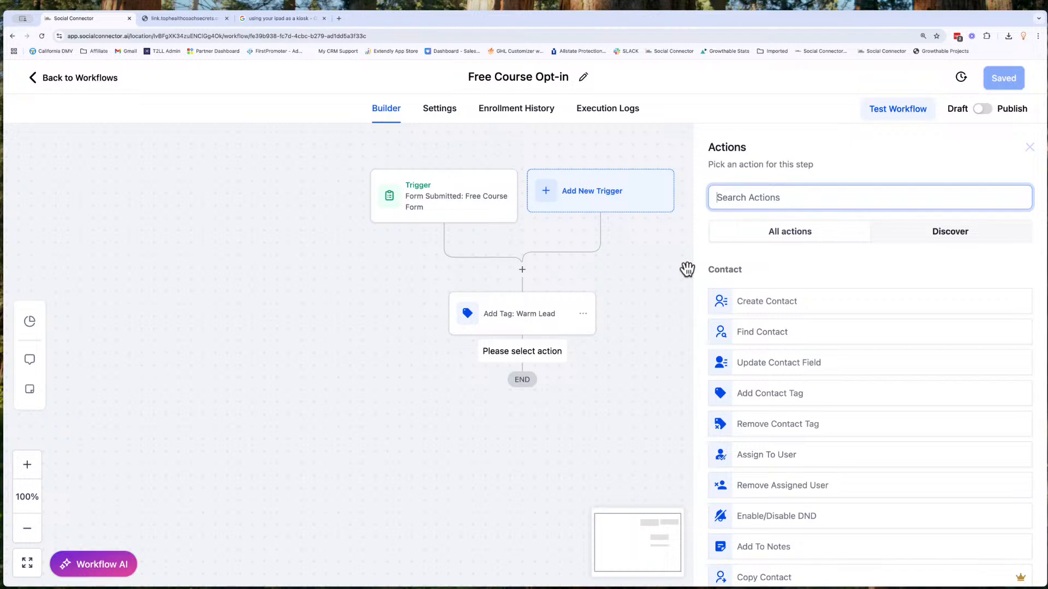
pyautogui.scroll(-8, 832, 408)
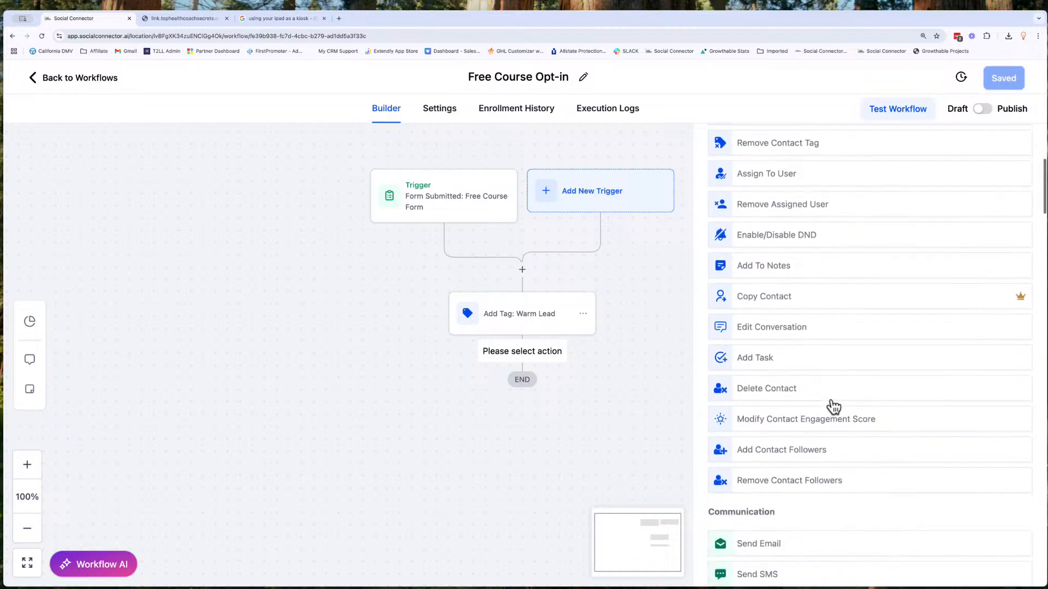
pyautogui.scroll(10, 755, 349)
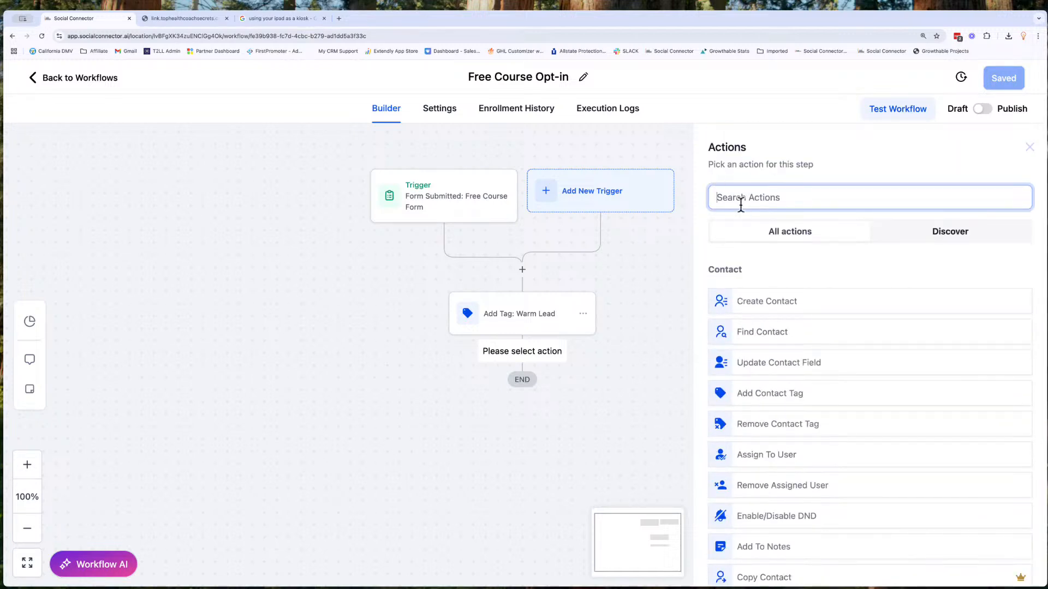
pyautogui.write('email')
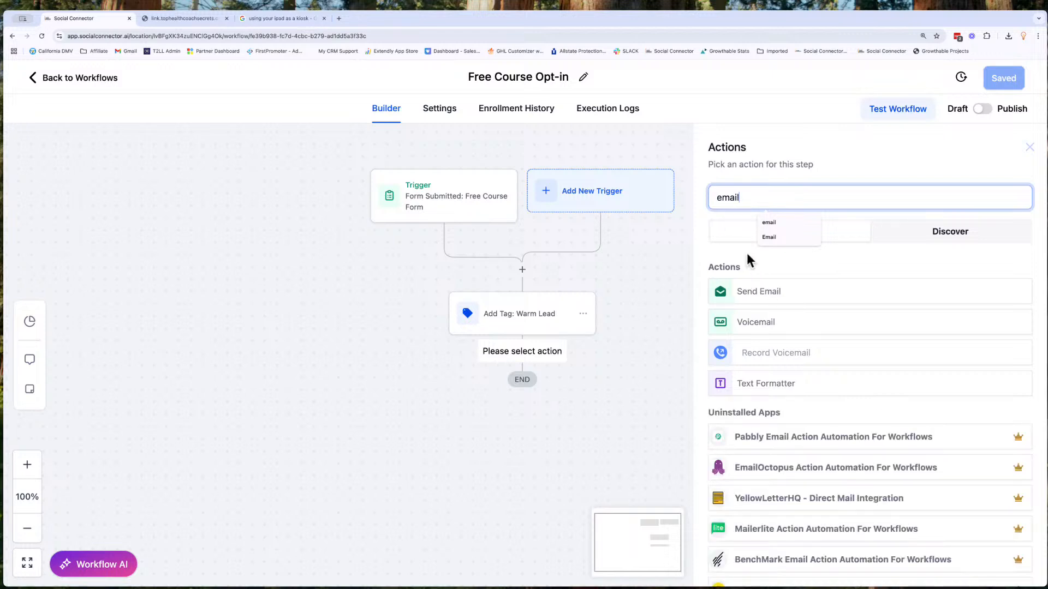
pyautogui.click(764, 304)
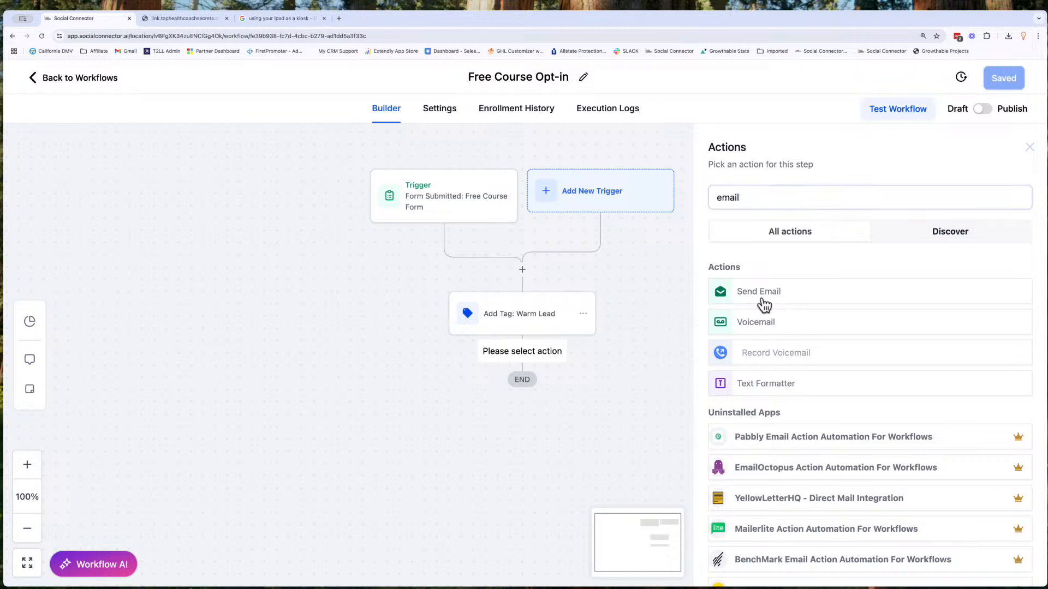
pyautogui.click(746, 249)
pyautogui.write(': Wel')
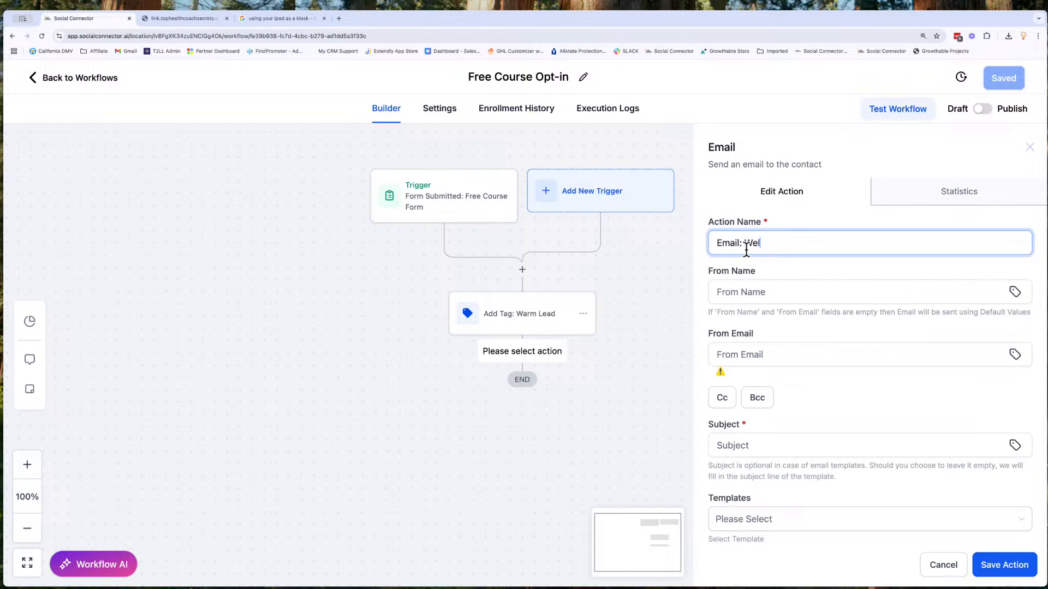
pyautogui.write('come to the course')
# Set the email's From Name to Social Connector and fill in the company's info address as the From Email
pyautogui.click(735, 300)
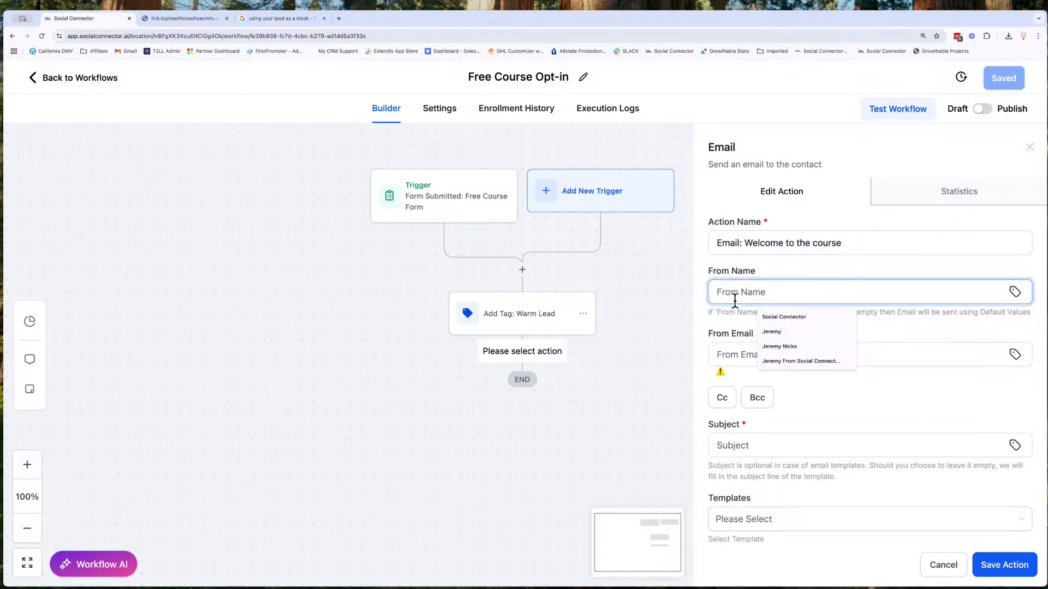
pyautogui.click(775, 317)
pyautogui.click(720, 356)
pyautogui.write('info')
pyautogui.click(781, 378)
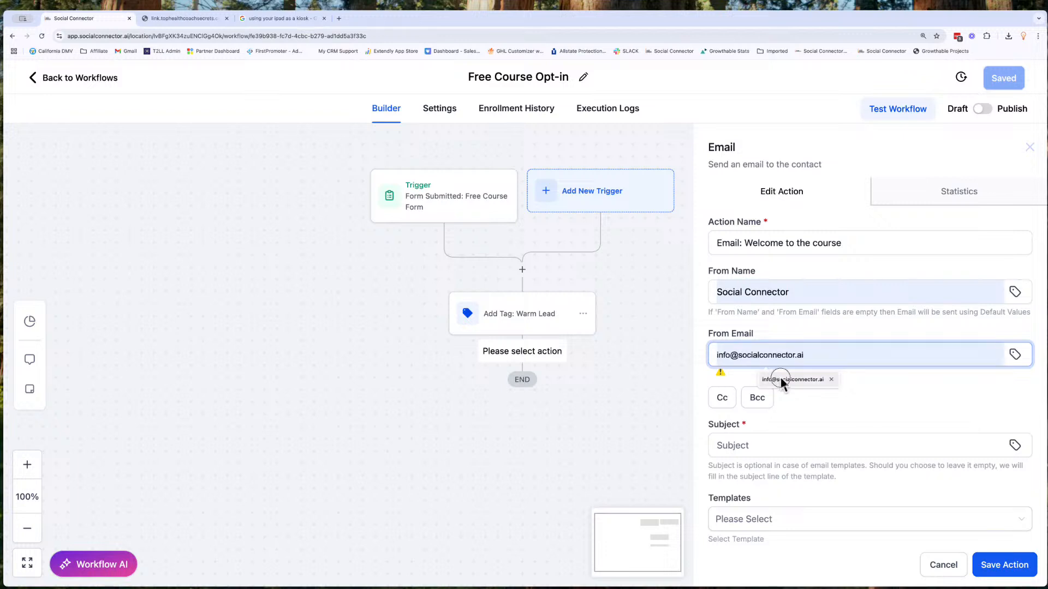
# Set the email's subject line to "Here's your free course"
pyautogui.scroll(-3, 781, 377)
pyautogui.click(745, 264)
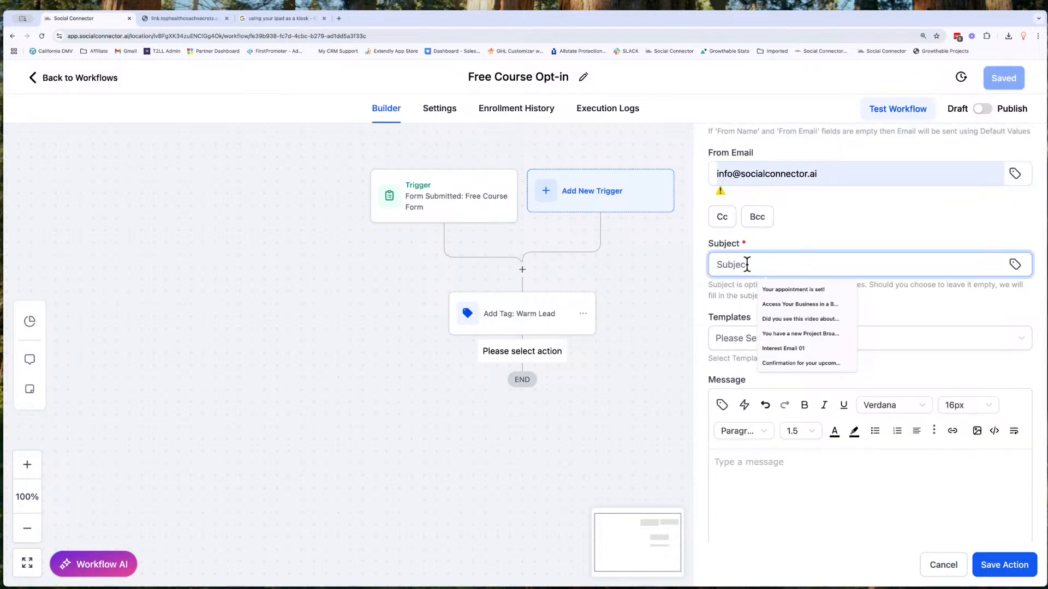
pyautogui.write('Wlc')
pyautogui.press('BackSpace')
pyautogui.press('BackSpace')
pyautogui.press('BackSpace')
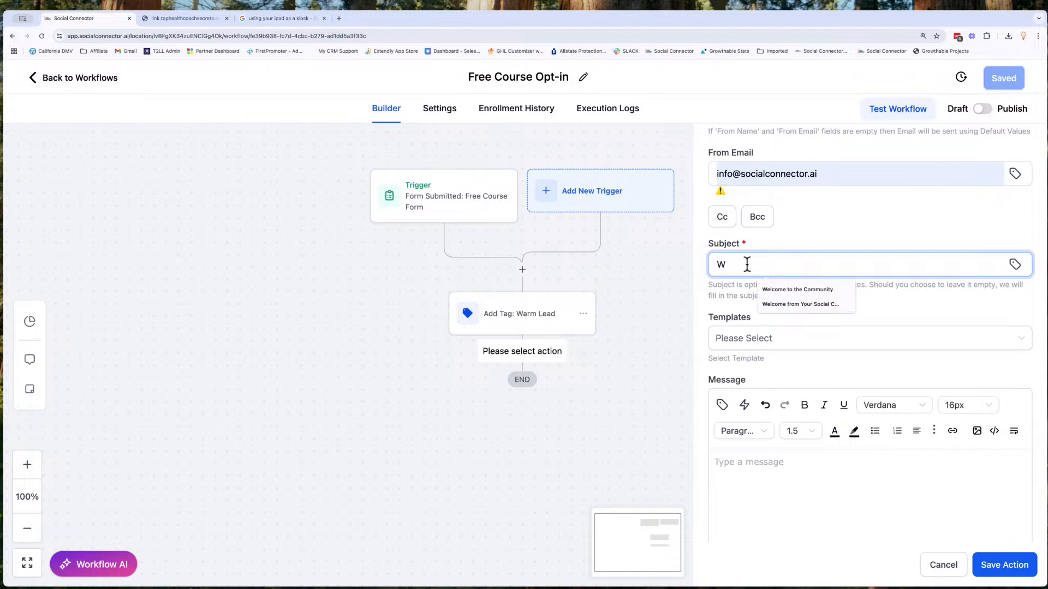
pyautogui.write("Here's yo")
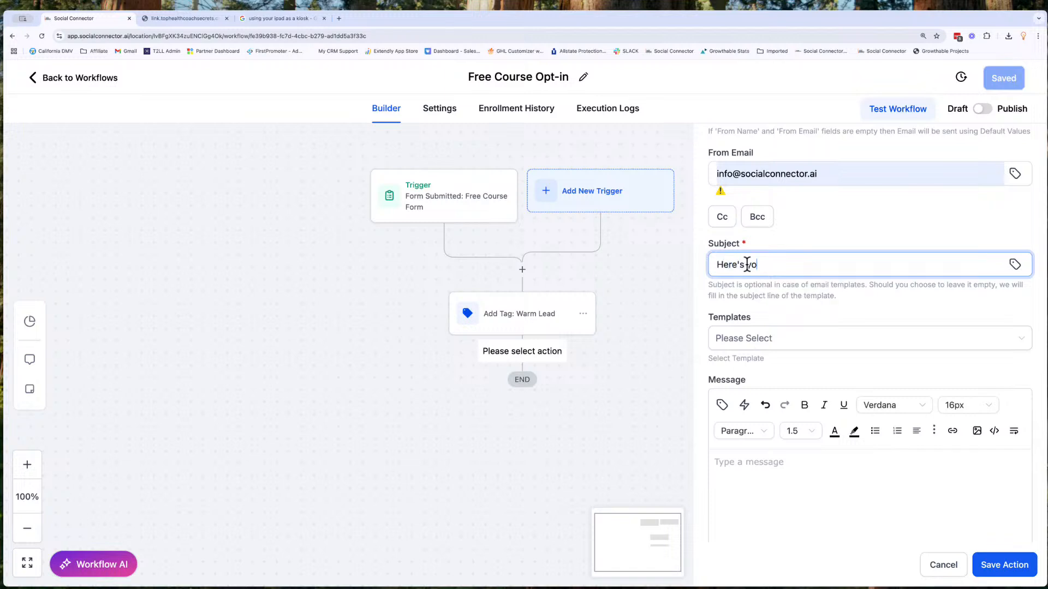
pyautogui.write('ur free course')
# Begin the email message with the greeting "Hi"
pyautogui.scroll(-3, 771, 453)
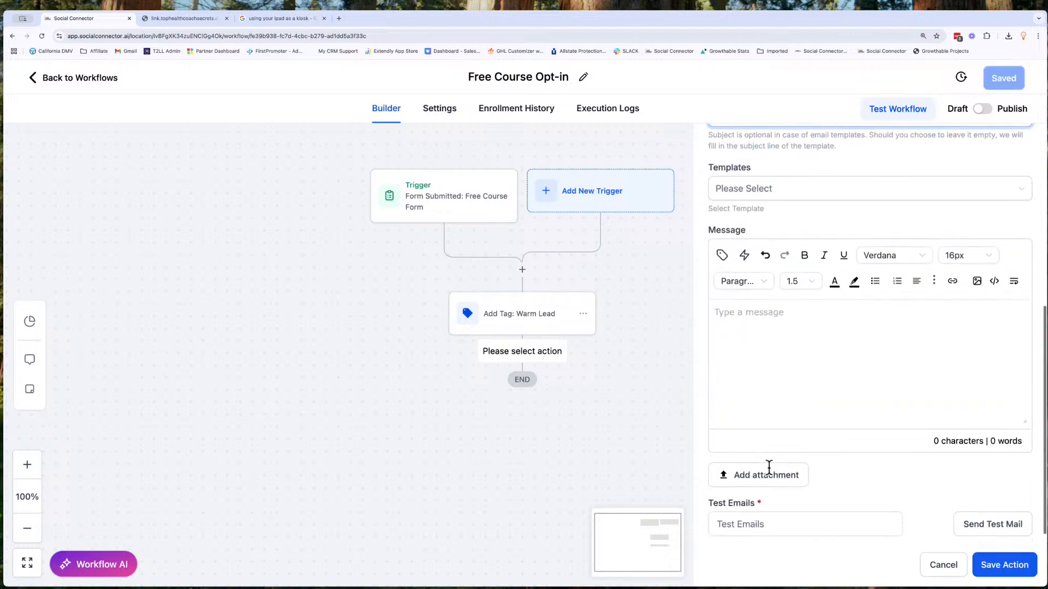
pyautogui.click(719, 309)
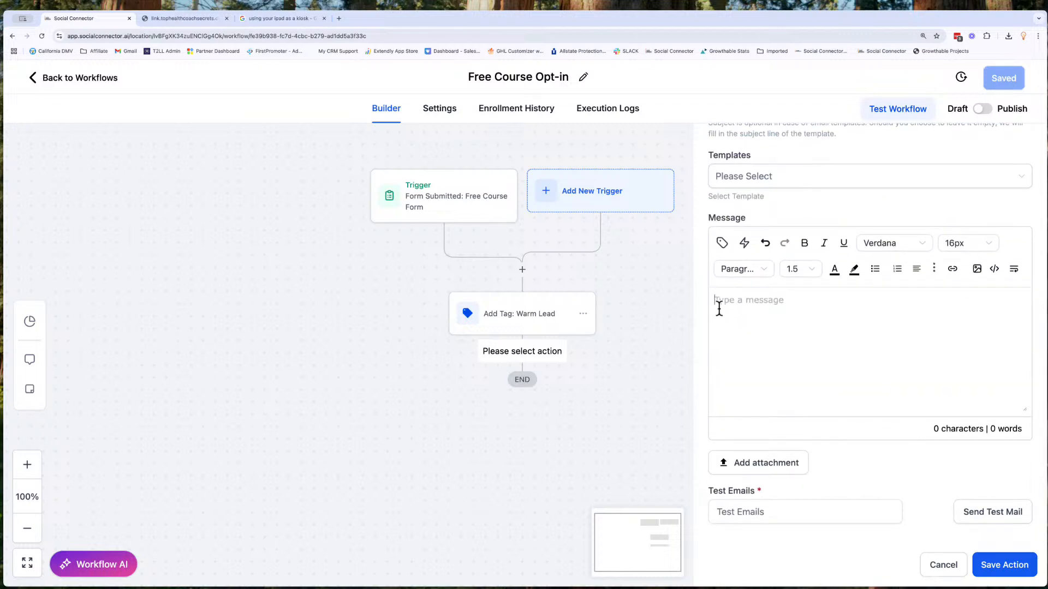
pyautogui.write('H')
# Insert the contact's first name custom value after "Hi" in the email message and delete it again
pyautogui.click(722, 243)
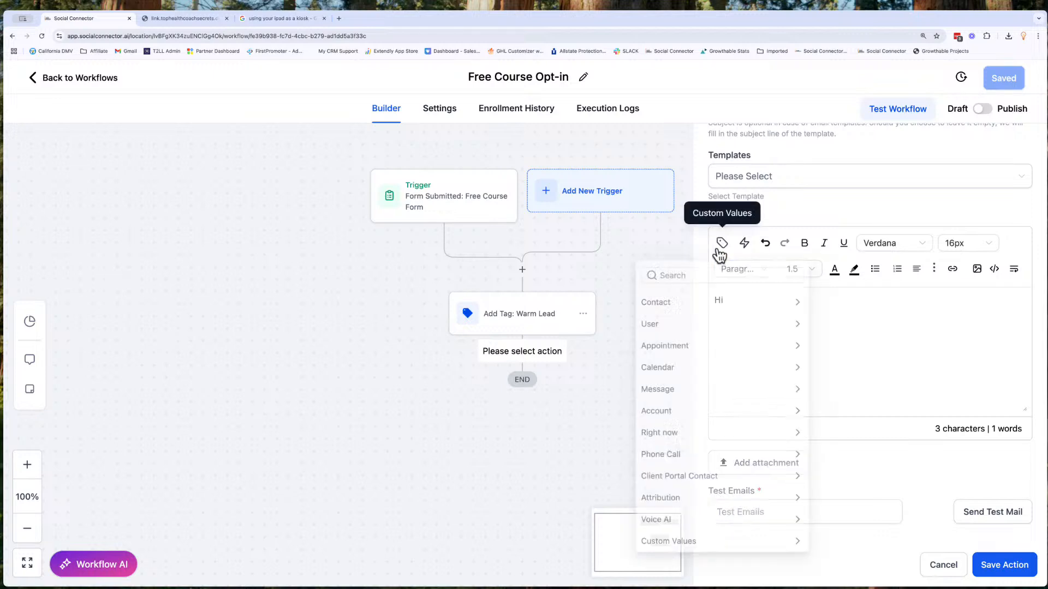
pyautogui.click(686, 310)
pyautogui.click(684, 355)
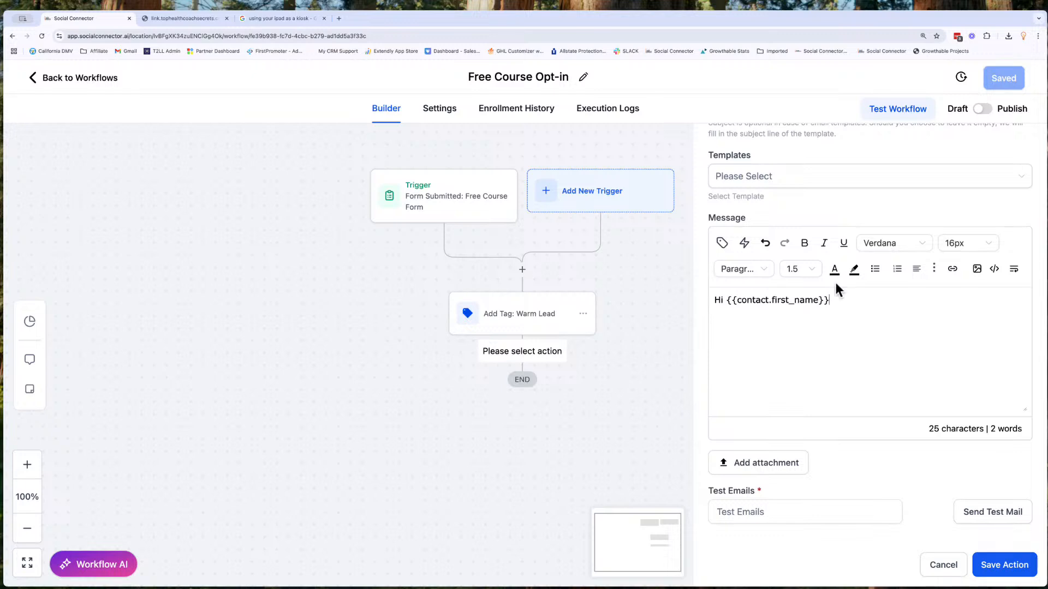
pyautogui.press('BackSpace')
pyautogui.press('BackSpace')
pyautogui.press('BackSpace')
pyautogui.press('BackSpace')
pyautogui.press('BackSpace')
pyautogui.press('BackSpace')
pyautogui.press('BackSpace')
pyautogui.press('BackSpace')
pyautogui.press('BackSpace')
pyautogui.press('BackSpace')
pyautogui.press('BackSpace')
pyautogui.press('BackSpace')
pyautogui.press('BackSpace')
pyautogui.press('BackSpace')
pyautogui.press('BackSpace')
pyautogui.press('BackSpace')
pyautogui.press('BackSpace')
pyautogui.press('BackSpace')
pyautogui.press('BackSpace')
pyautogui.press('BackSpace')
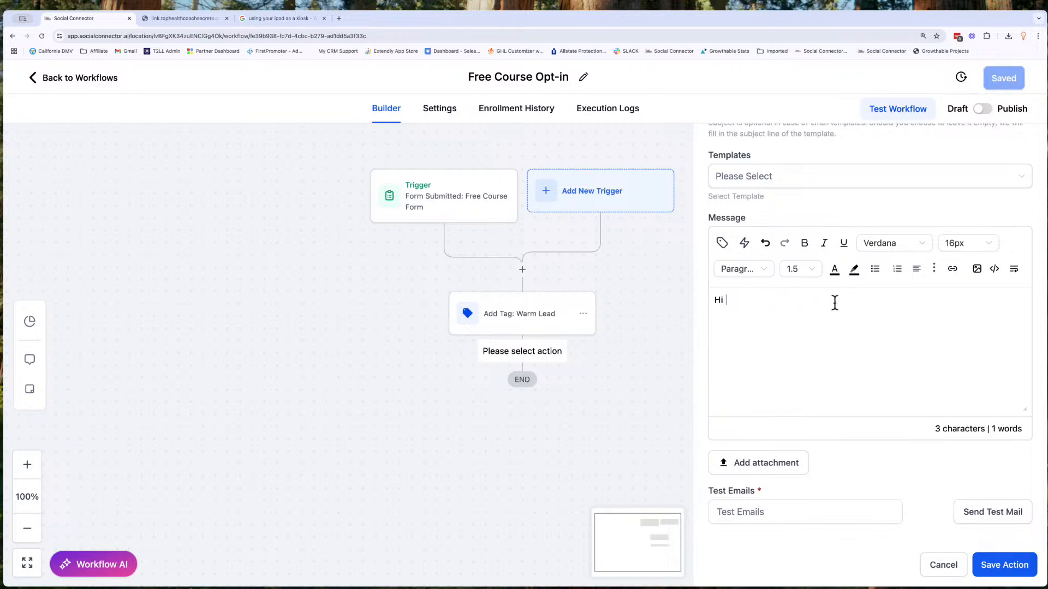
# Complete the greeting with "{{contact.first_name}}!", add the line "Here's how you access the course!" below it, and save the email action
pyautogui.write('{{contact.first_name')
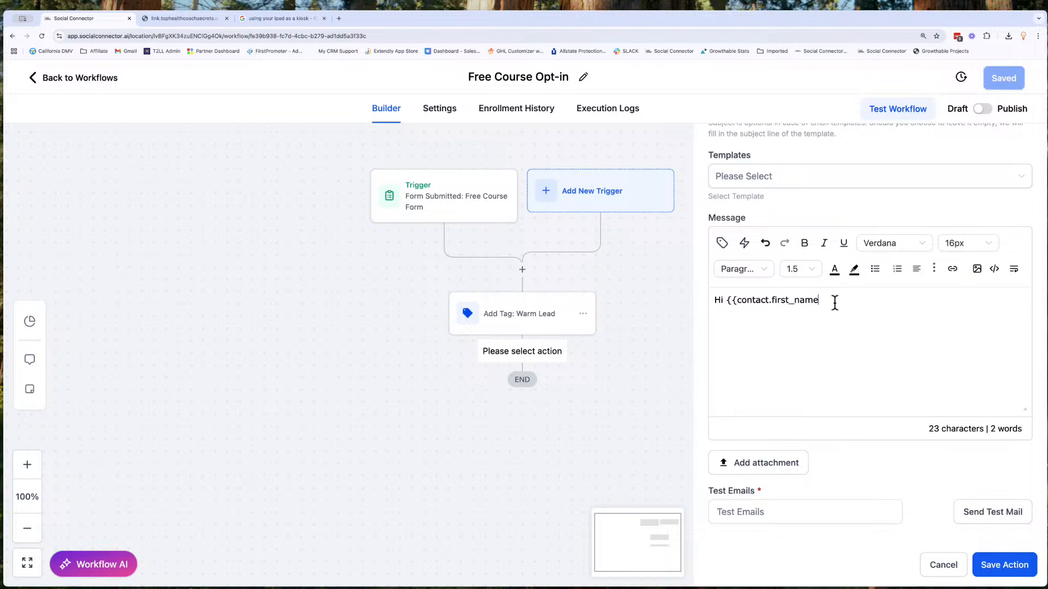
pyautogui.write('}}!')
pyautogui.write("Here'")
pyautogui.write('s how you access t')
pyautogui.write('he corse')
pyautogui.press('BackSpace')
pyautogui.press('BackSpace')
pyautogui.press('BackSpace')
pyautogui.write('urse')
pyautogui.press('BackSpace')
pyautogui.write('e!')
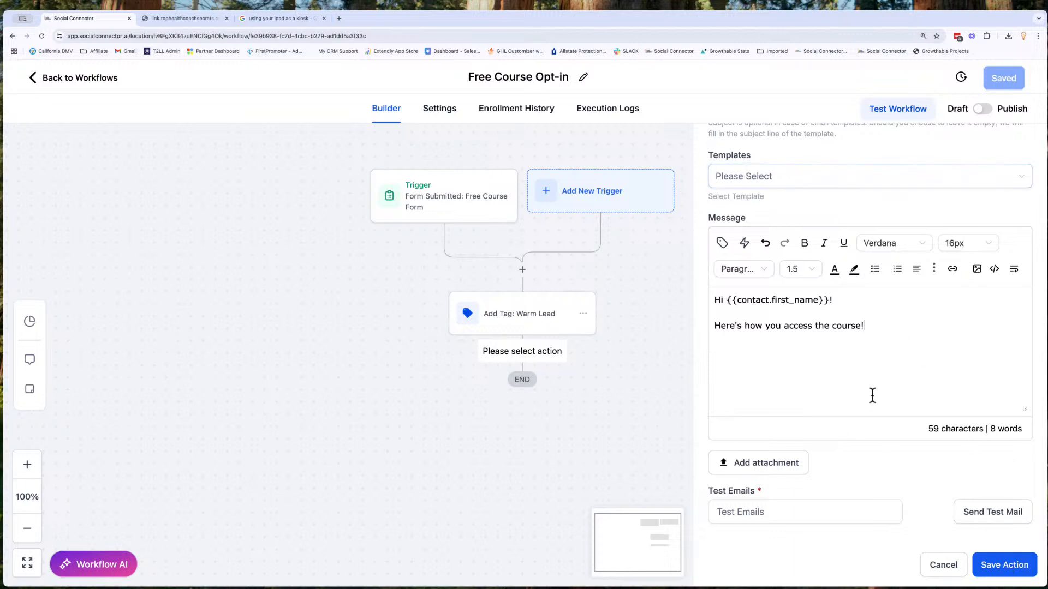
pyautogui.click(1007, 562)
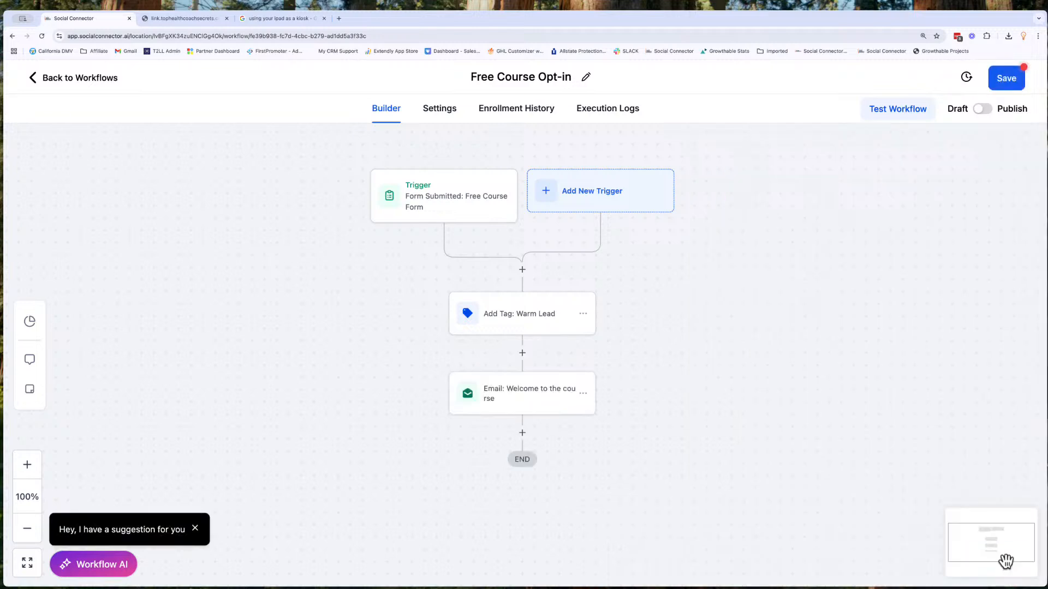
pyautogui.click(523, 434)
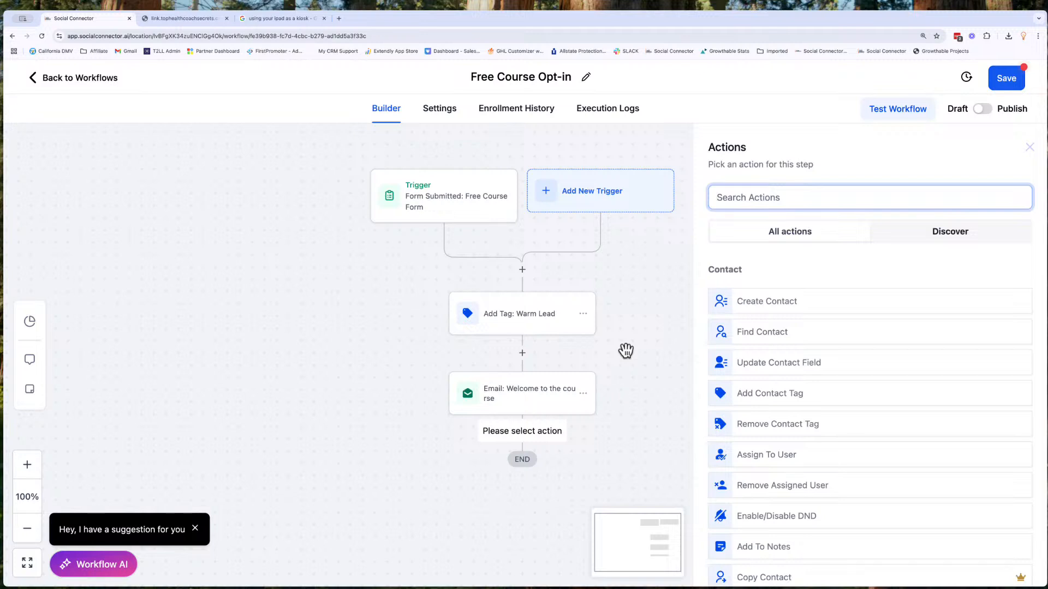
pyautogui.write('sms')
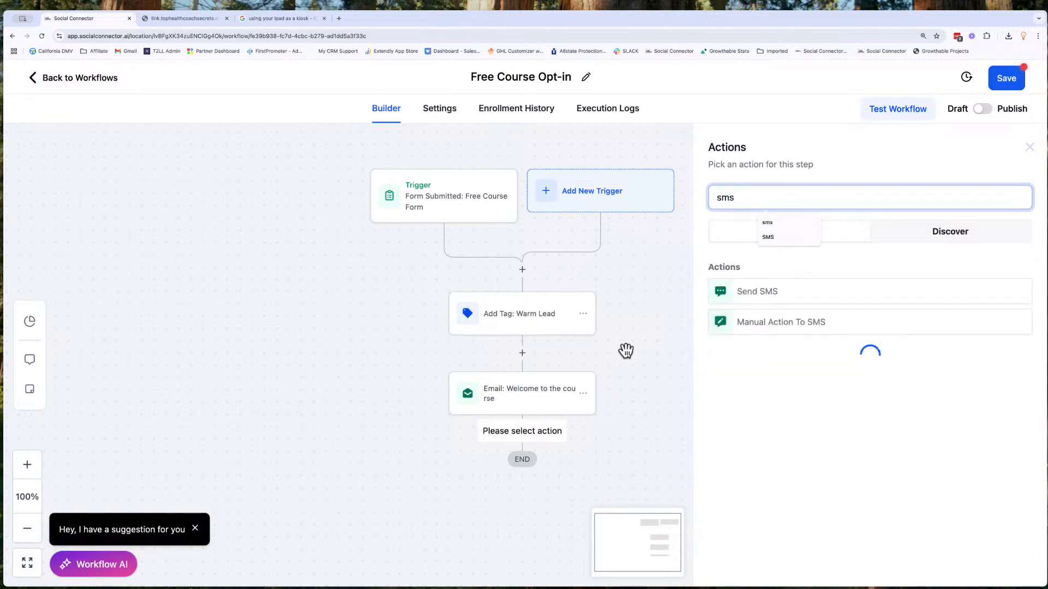
pyautogui.click(745, 294)
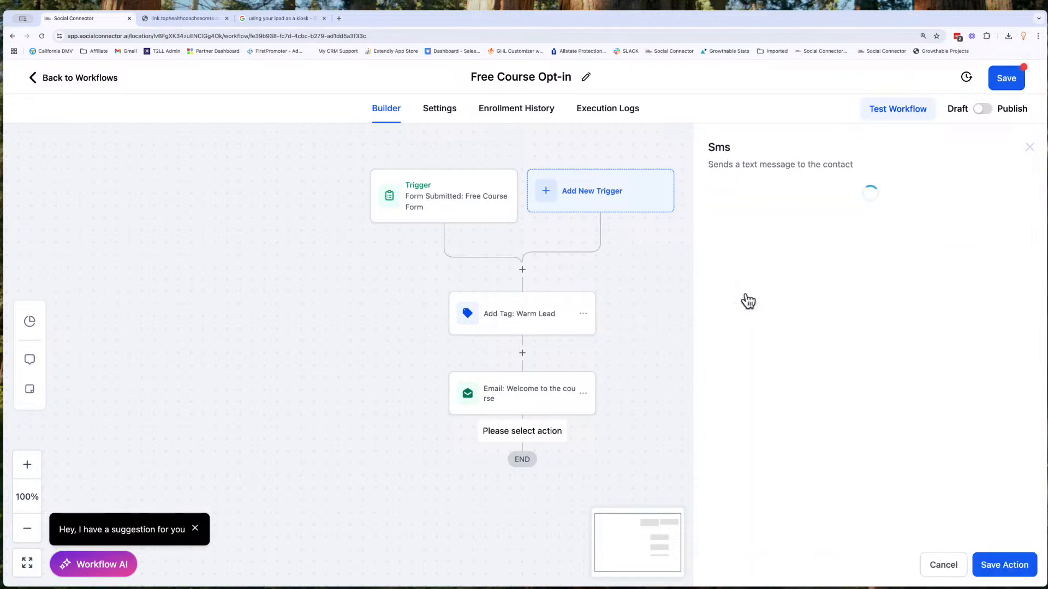
pyautogui.click(943, 565)
# Add a Send SMS action after the "Email: Welcome to the course" action
pyautogui.click(522, 434)
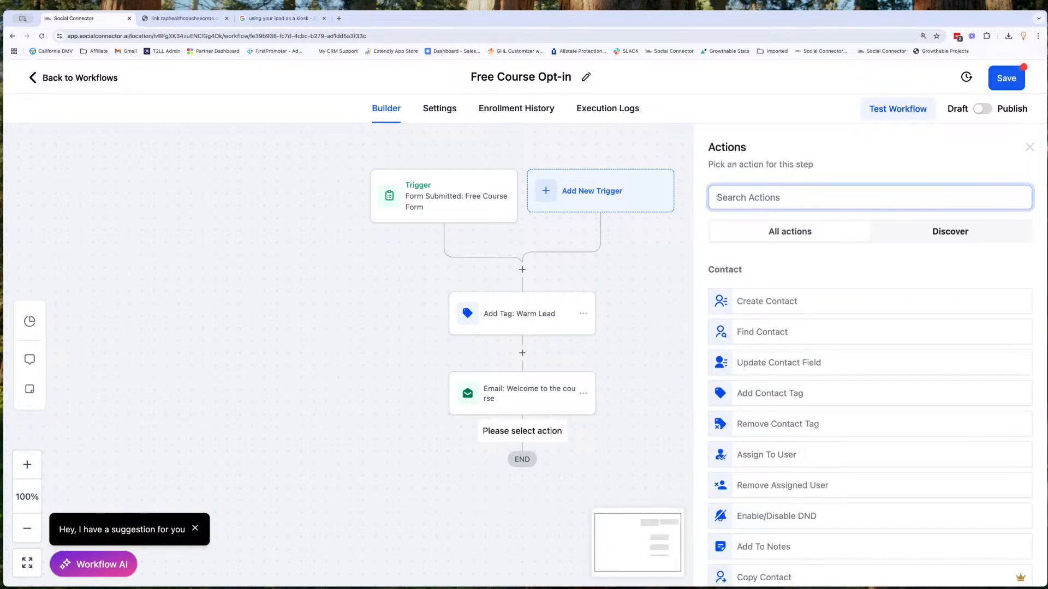
pyautogui.write('sms')
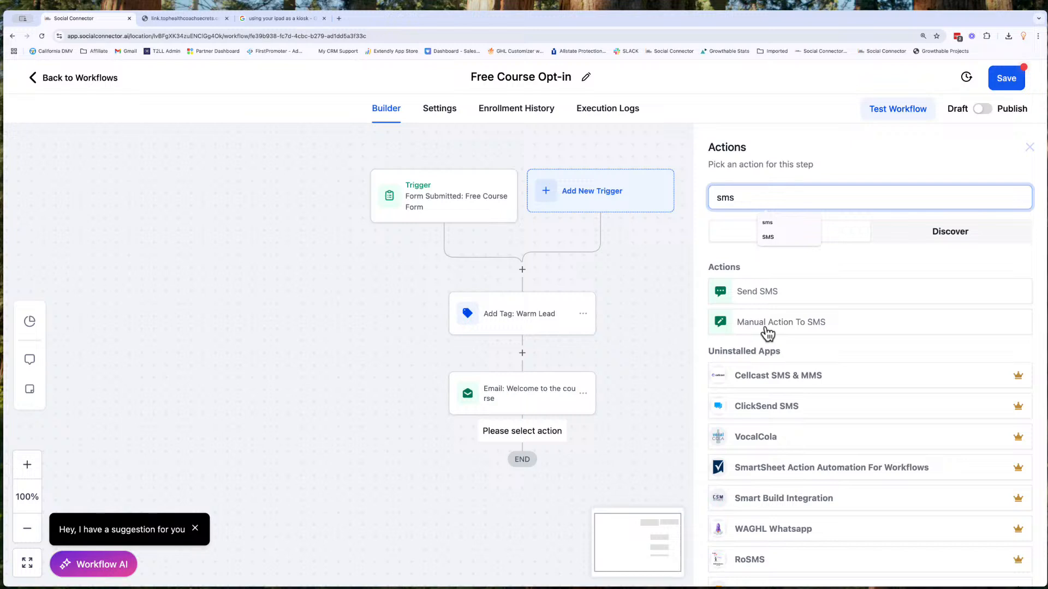
pyautogui.click(774, 295)
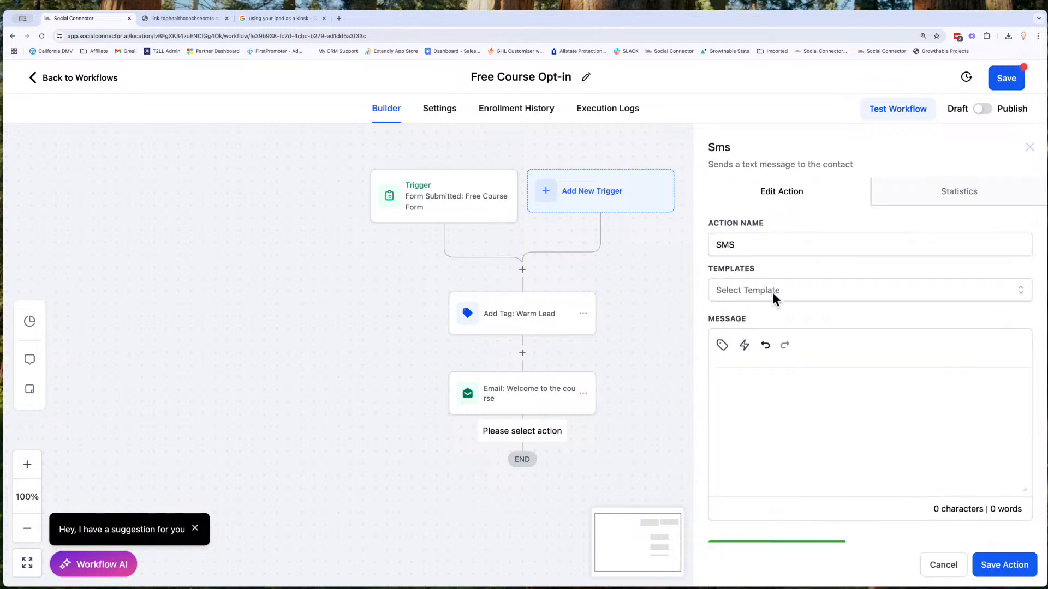
# Write the SMS "Hey {{contact.first_name}}! Excited to have you in the free course. I just sent you details on how to access!" and save the action and workflow
pyautogui.click(778, 380)
pyautogui.write('Hey!')
pyautogui.press('BackSpace')
pyautogui.write('{{contact.first')
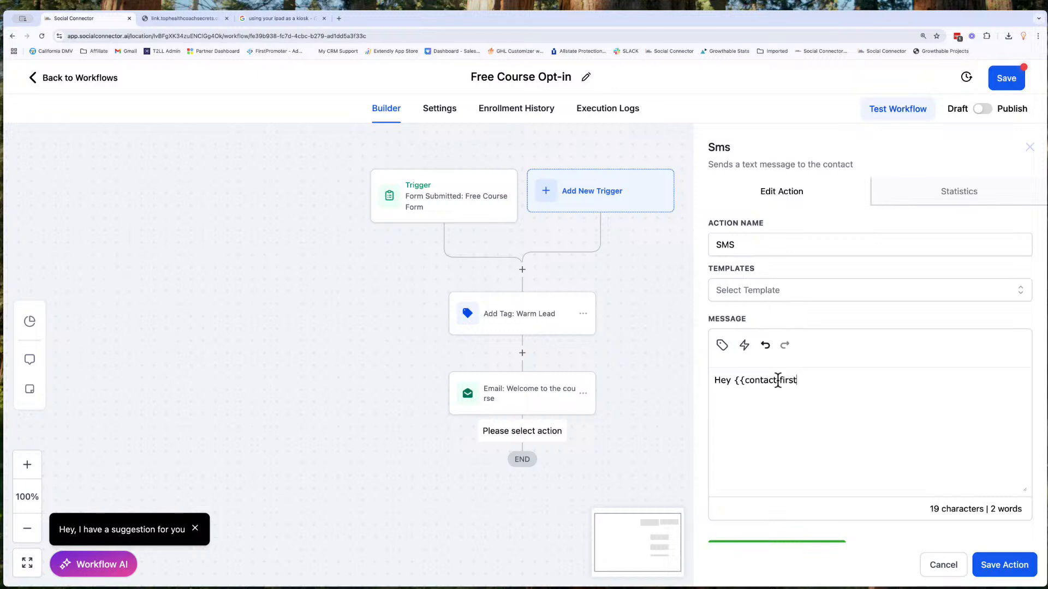
pyautogui.write('_name}}! Excited to have you in the free course. I just sent you ')
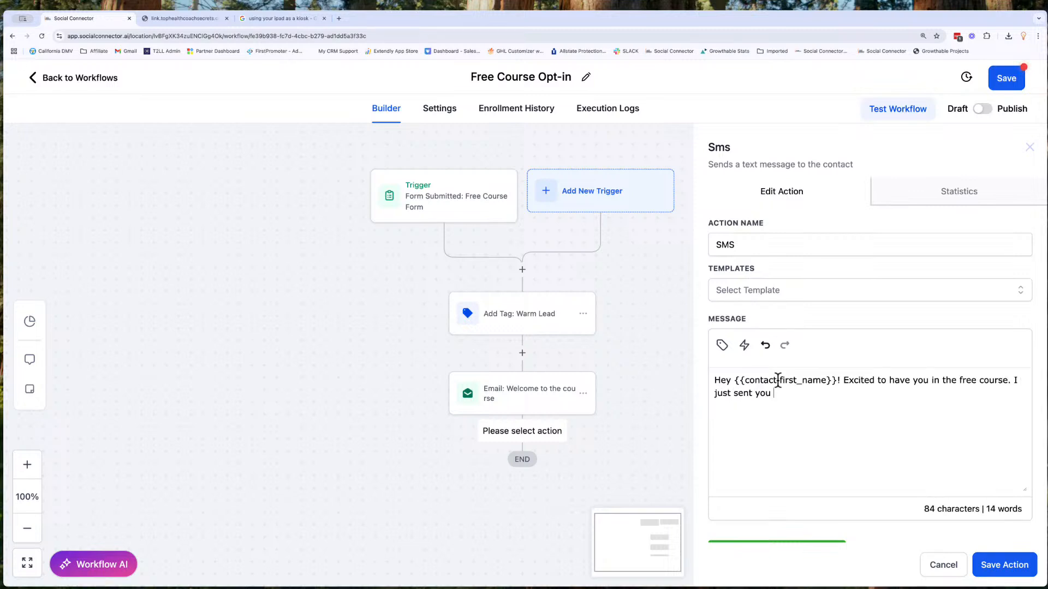
pyautogui.write('details on ow')
pyautogui.press('BackSpace')
pyautogui.press('BackSpace')
pyautogui.press('BackSpace')
pyautogui.write('how ')
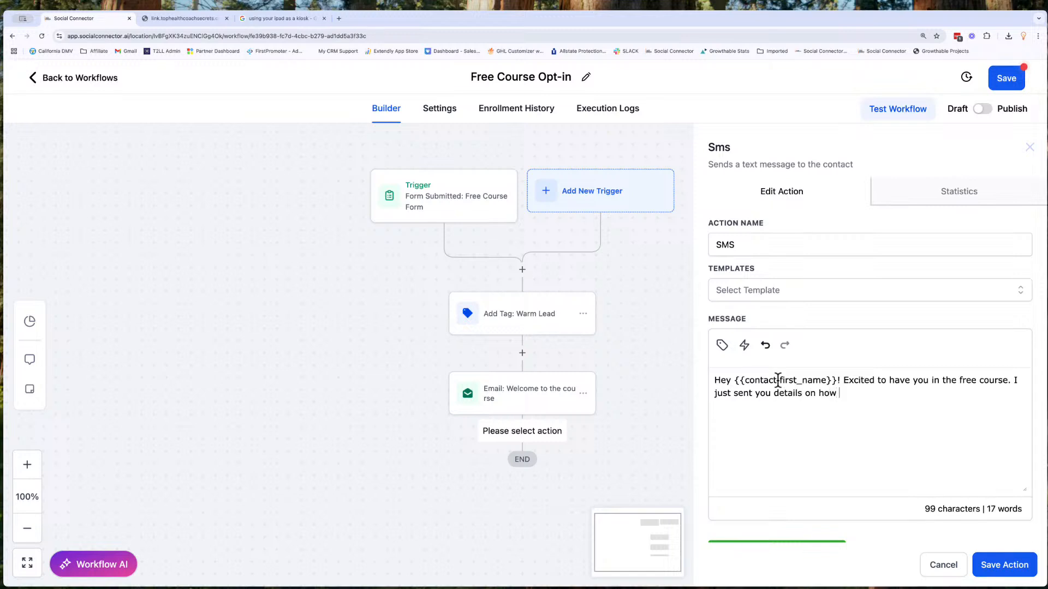
pyautogui.write('to access!')
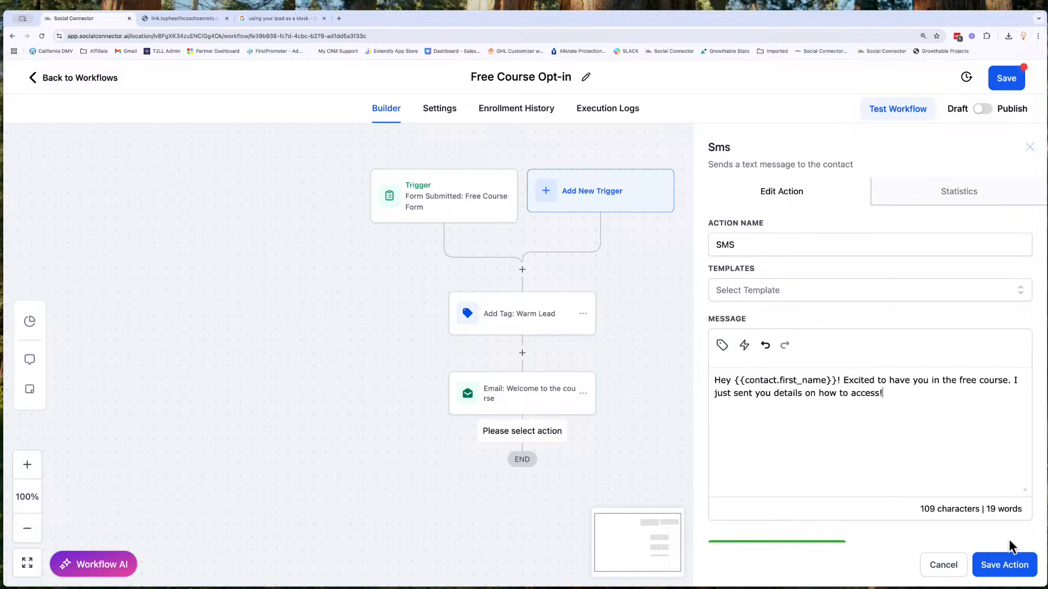
pyautogui.click(996, 565)
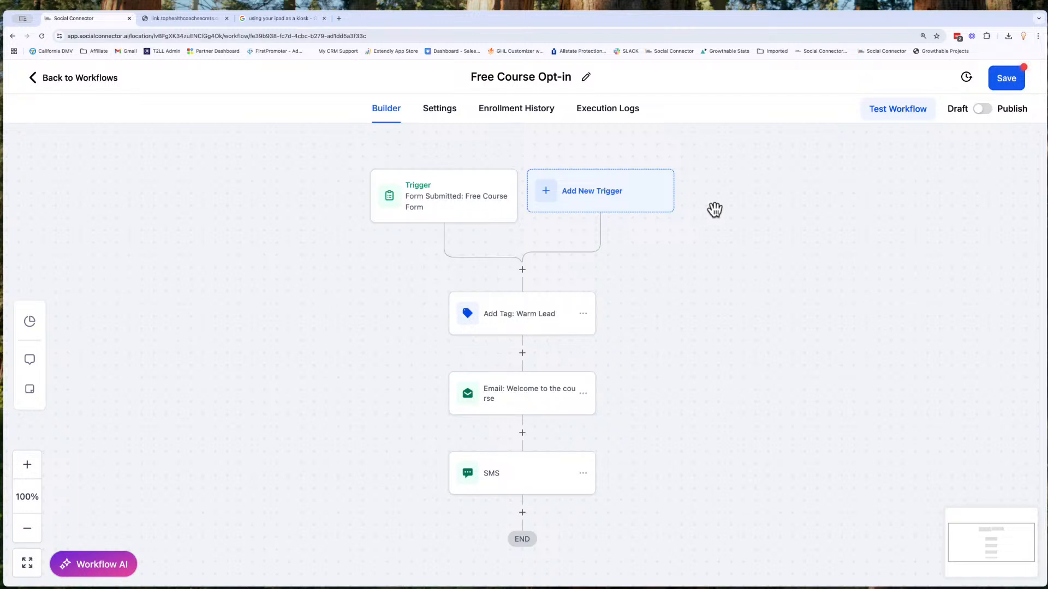
pyautogui.click(1002, 80)
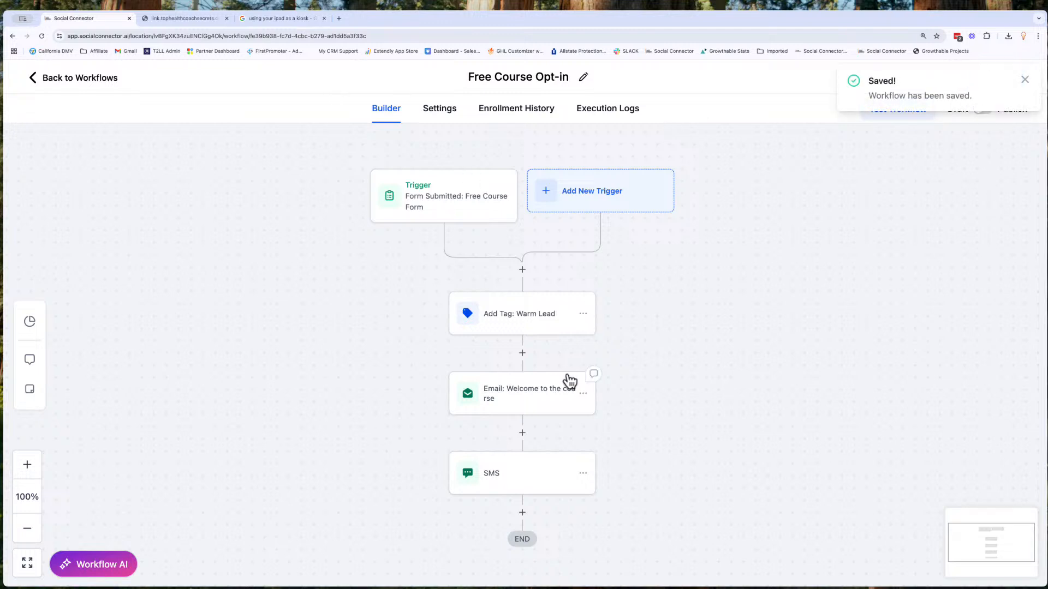
pyautogui.scroll(-3, 568, 373)
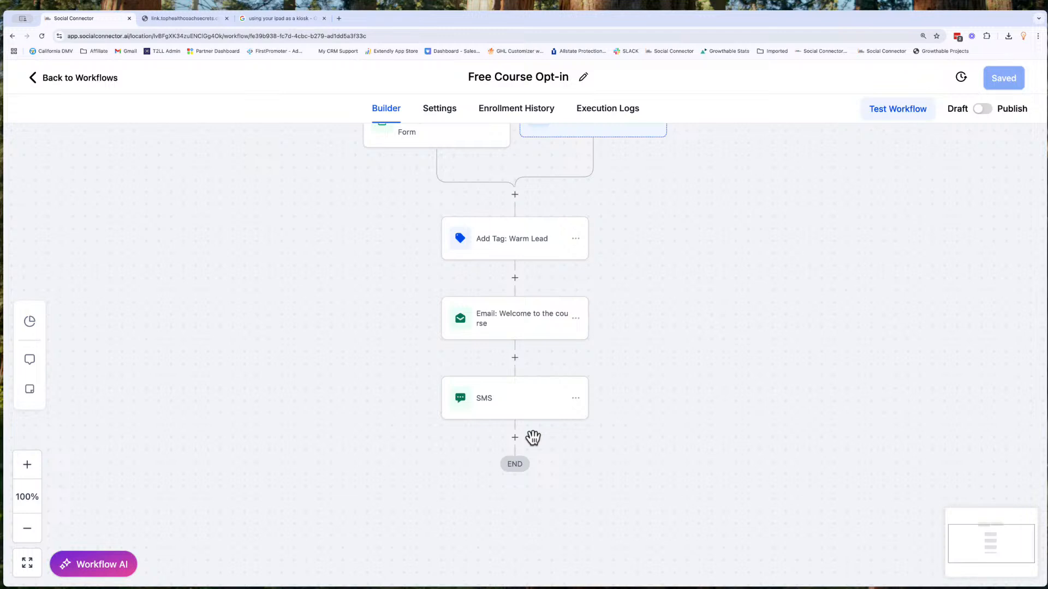
pyautogui.click(516, 440)
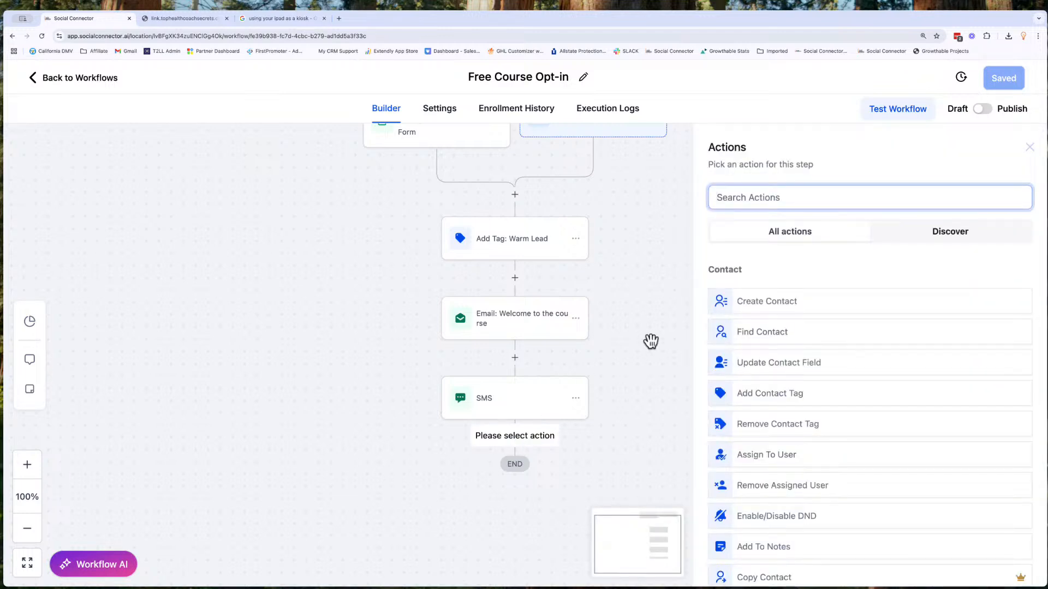
pyautogui.write('wait')
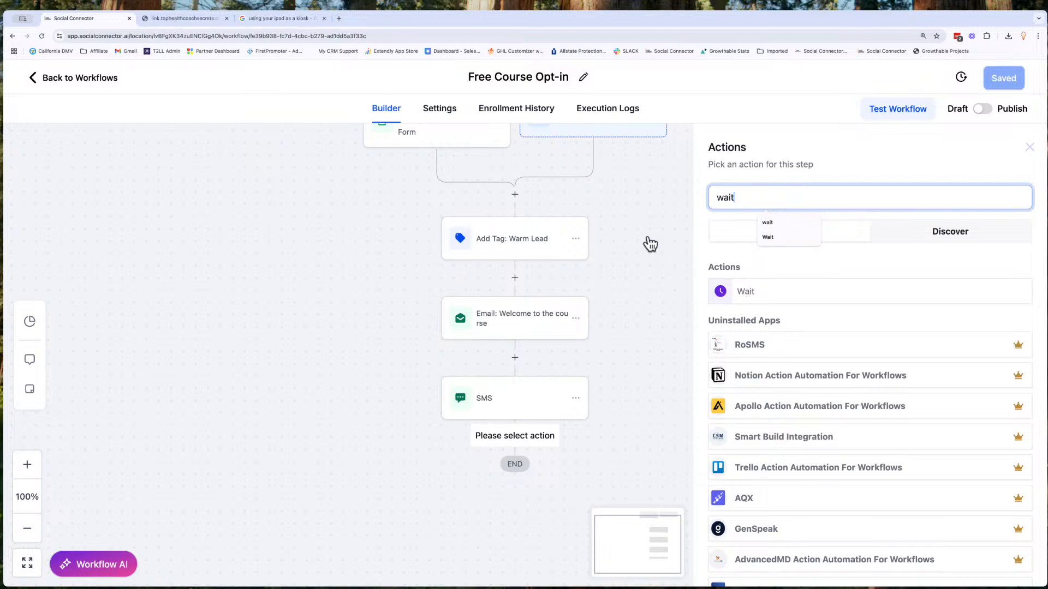
pyautogui.doubleClick(717, 196)
pyautogui.press('BackSpace')
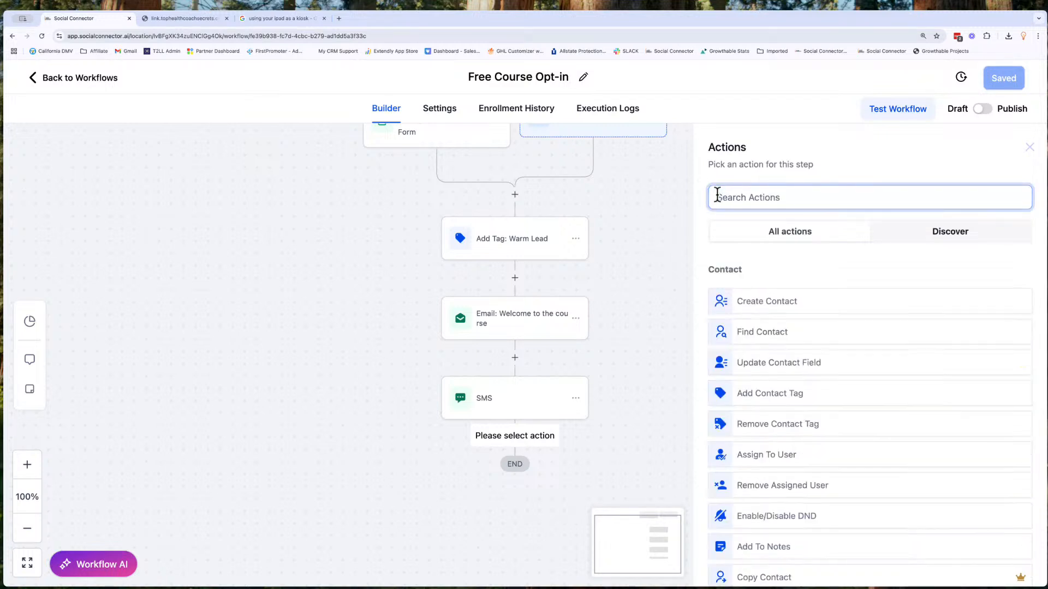
pyautogui.click(1029, 146)
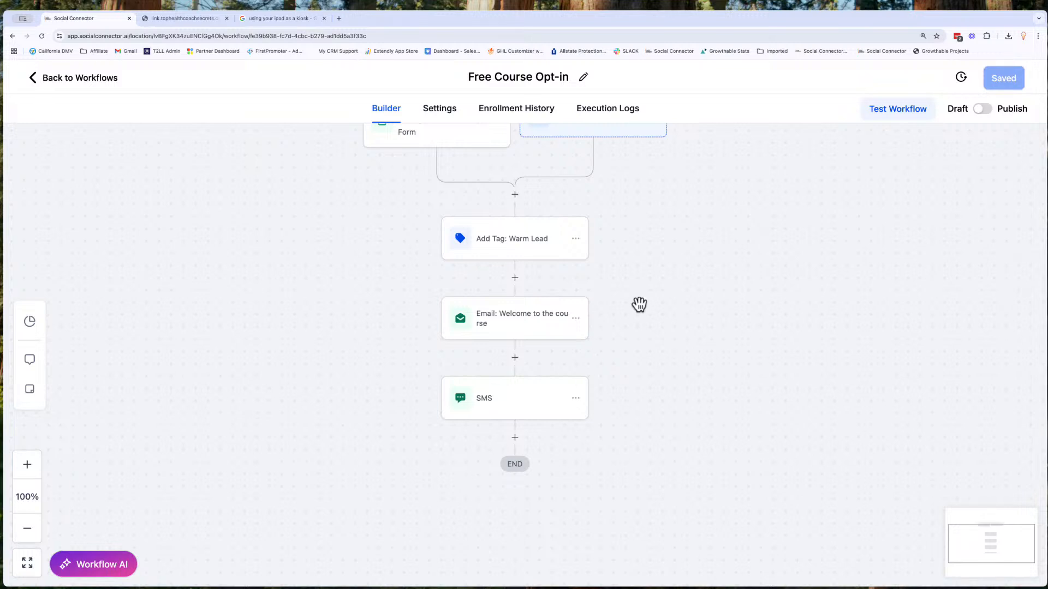
pyautogui.scroll(2, 640, 304)
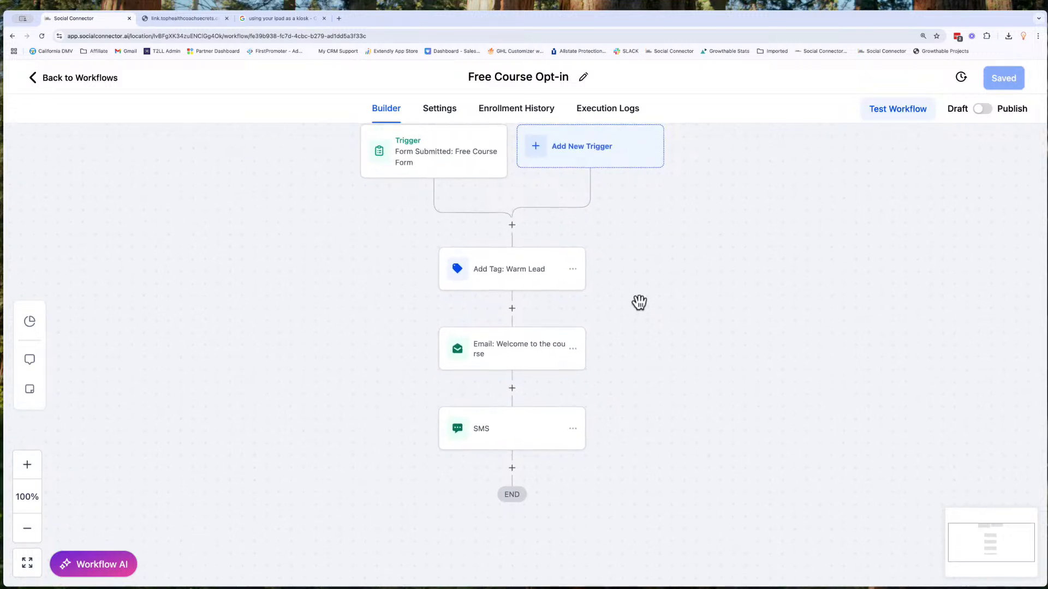
# Check the membership question on the Awesome Free Course form and insert an If / Else action above "Add Tag: Warm Lead" in the workflow
pyautogui.click(180, 18)
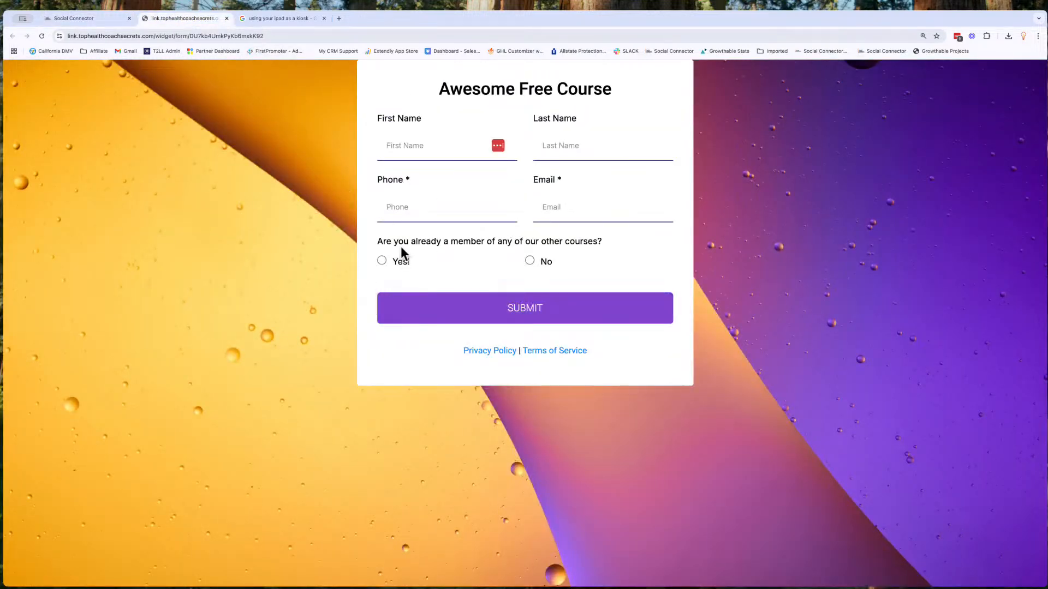
pyautogui.moveTo(376, 241); pyautogui.dragTo(620, 264)
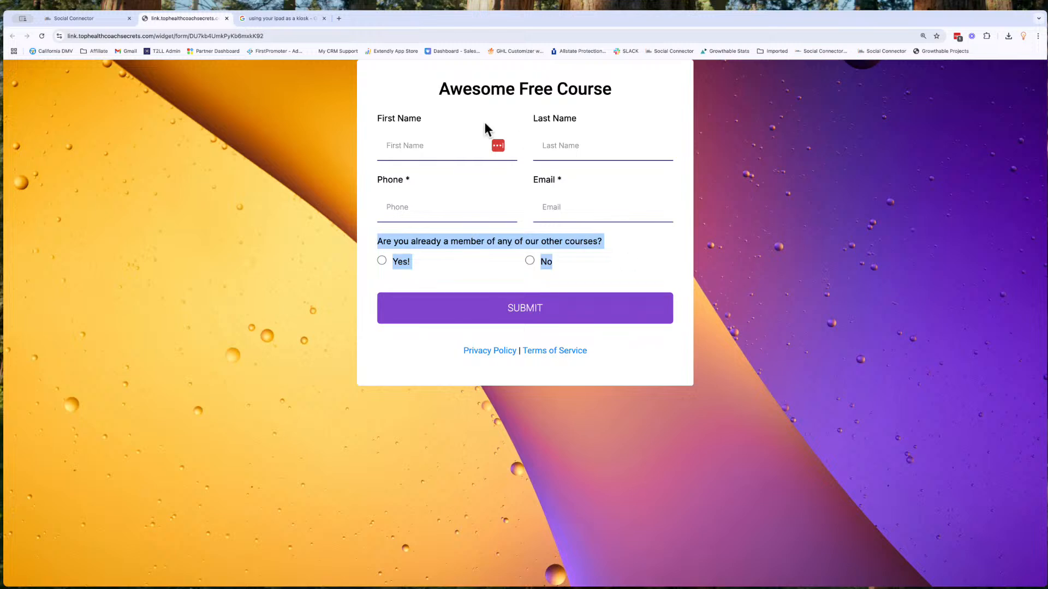
pyautogui.click(93, 21)
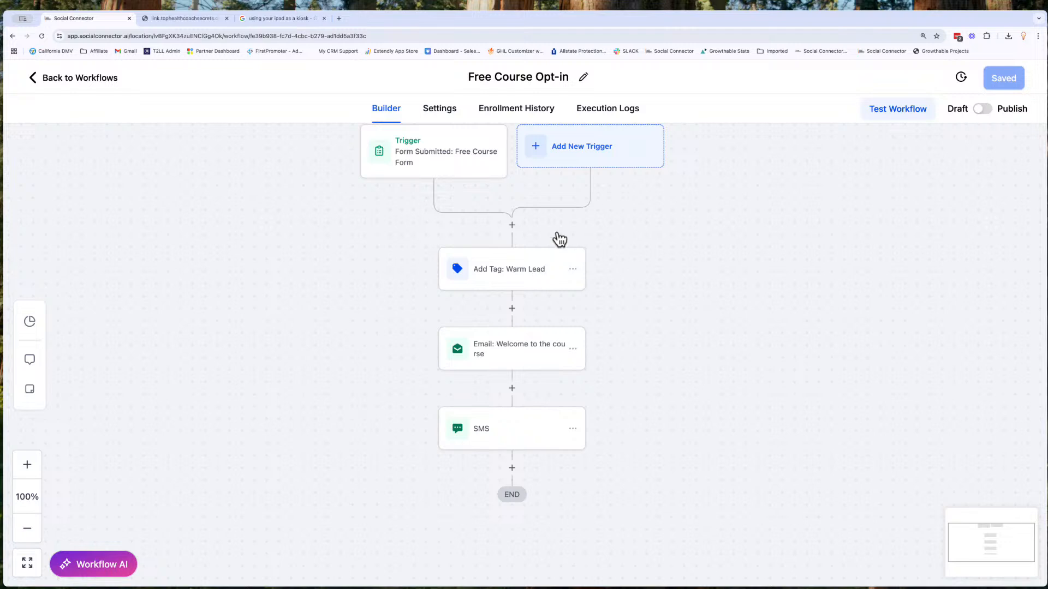
pyautogui.click(512, 226)
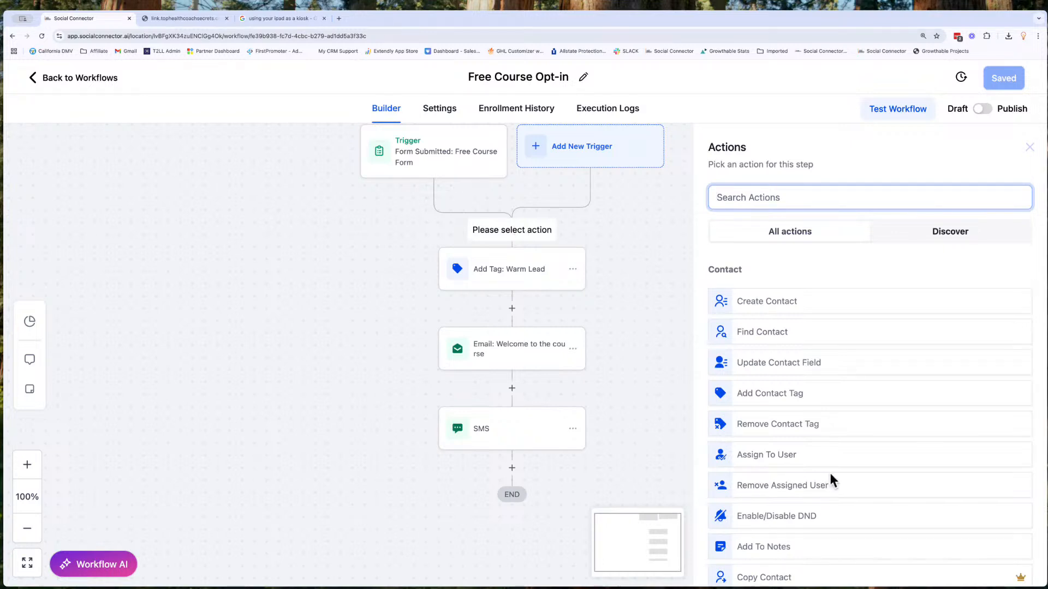
pyautogui.scroll(-12, 830, 477)
pyautogui.scroll(-12, 830, 480)
pyautogui.scroll(5, 830, 479)
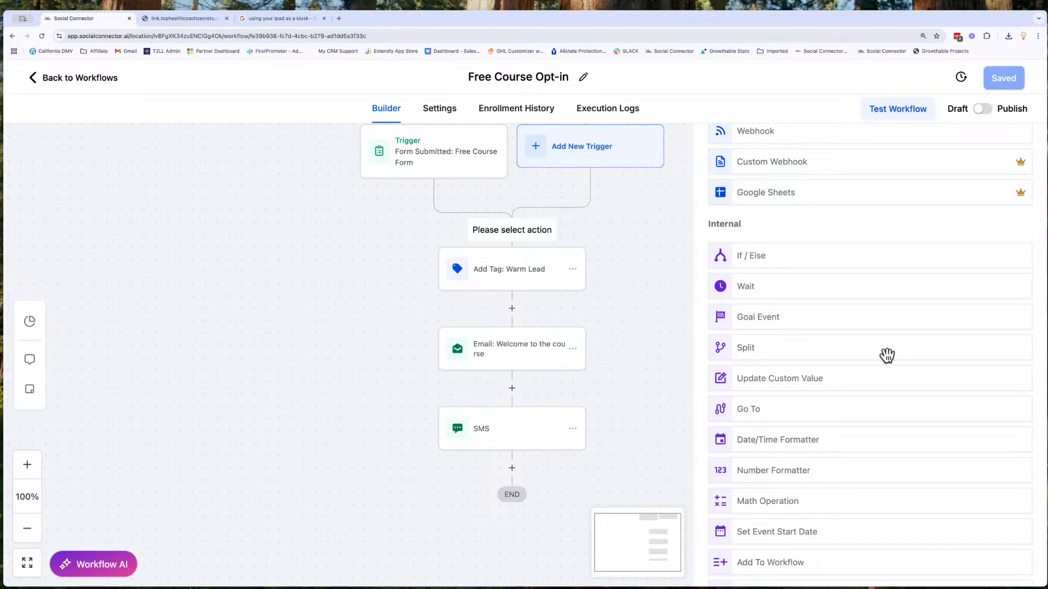
pyautogui.click(770, 263)
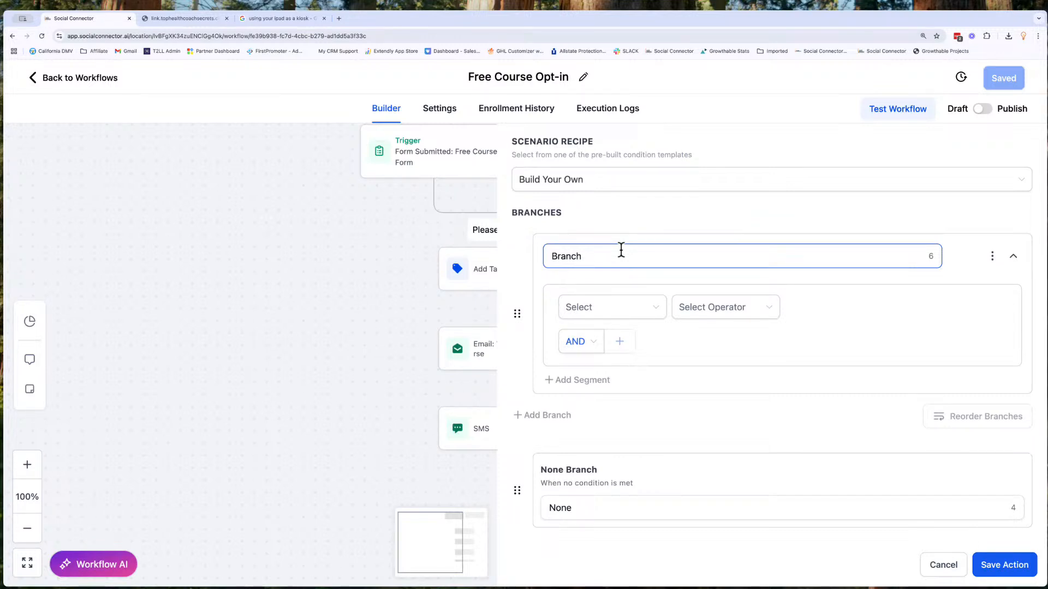
# Name the first branch of the If / Else action "Already a Course Member"
pyautogui.click(222, 136)
pyautogui.click(171, 18)
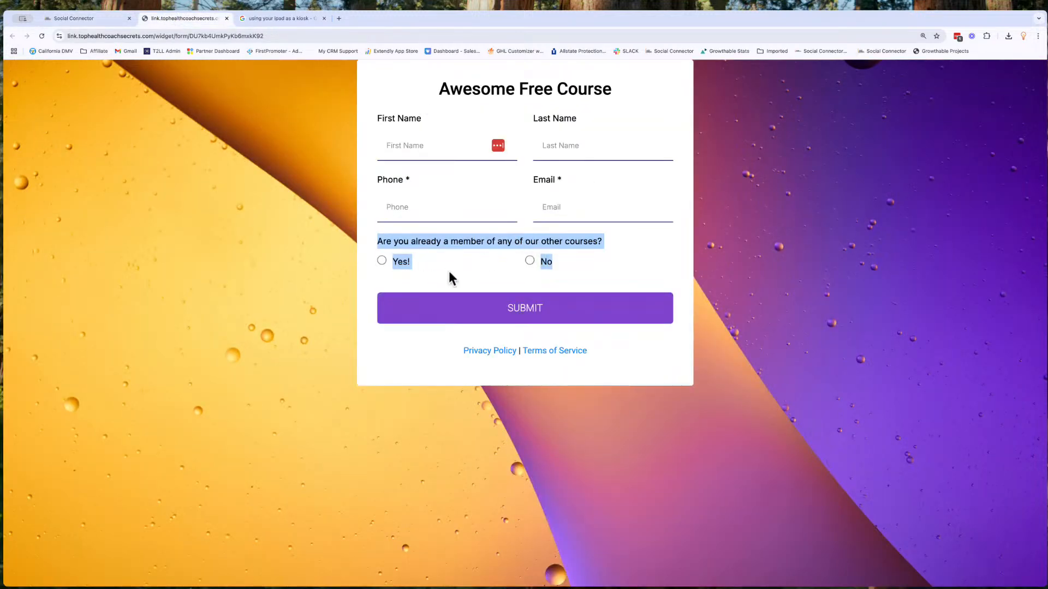
pyautogui.click(63, 18)
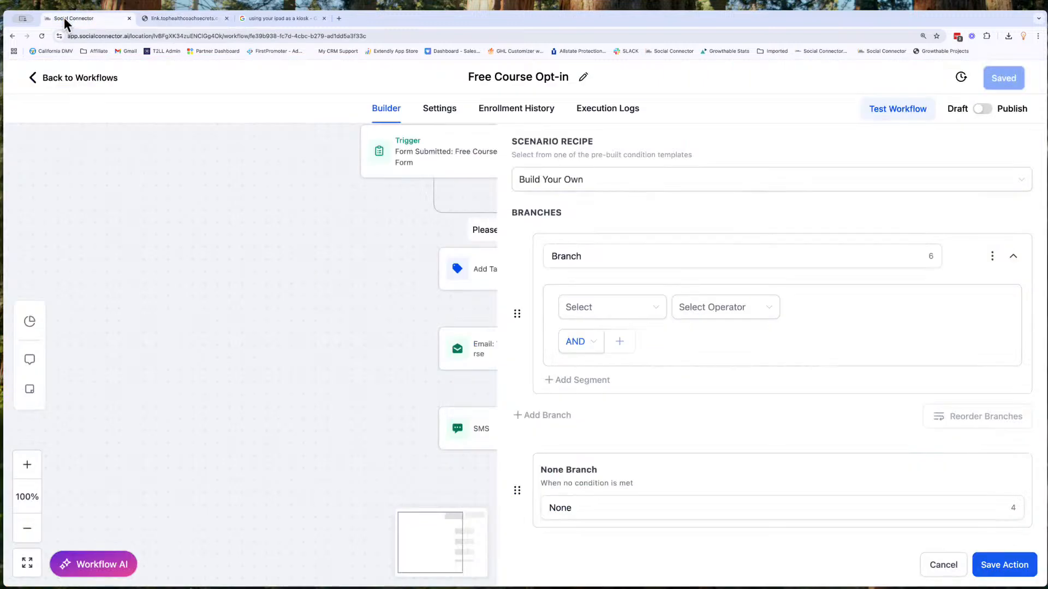
pyautogui.click(662, 266)
pyautogui.doubleClick(584, 257)
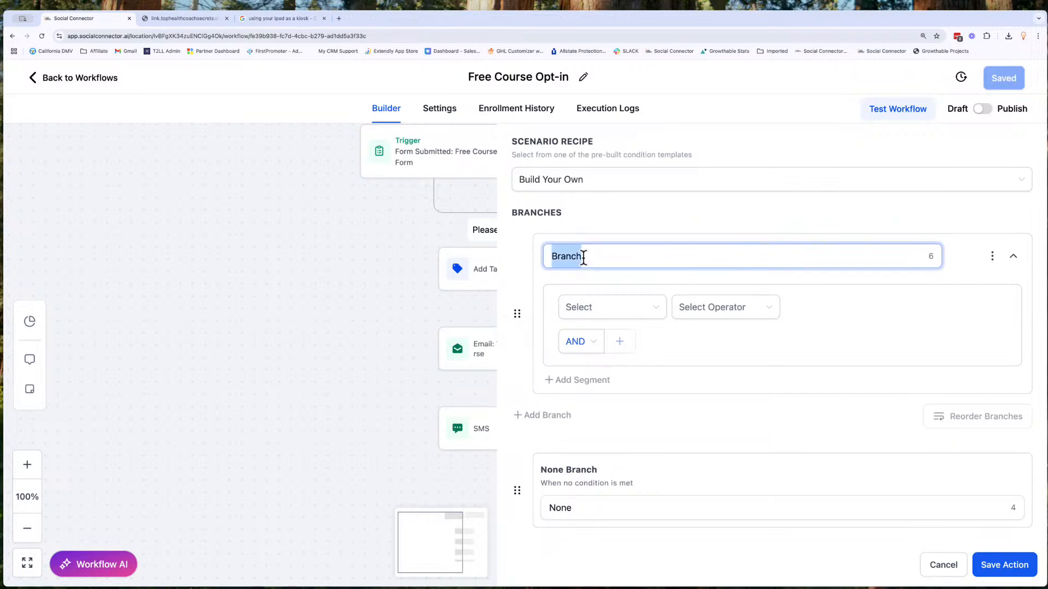
pyautogui.write('Already a Member')
pyautogui.write('eber')
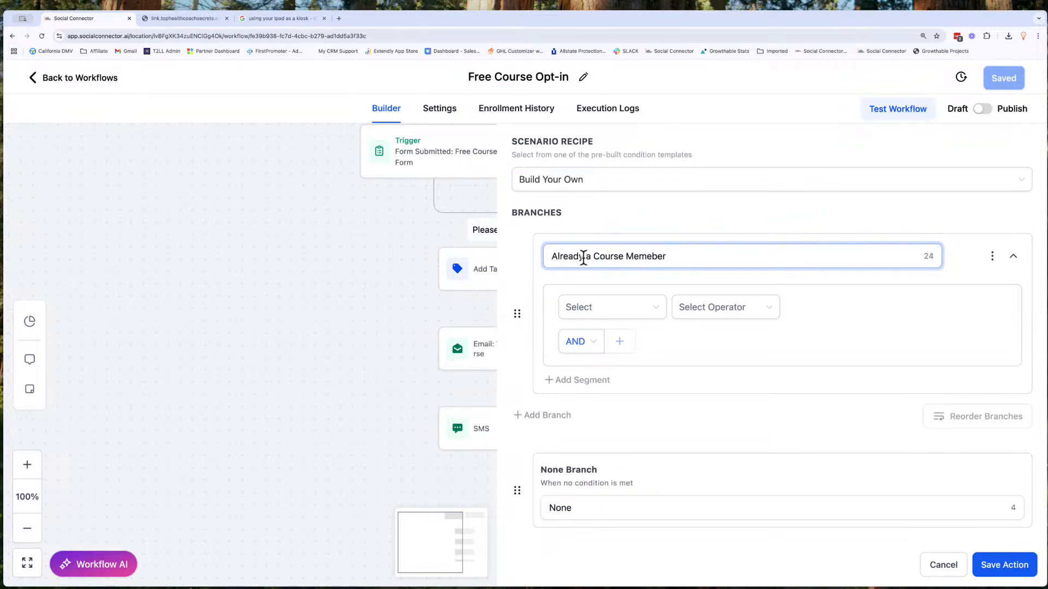
pyautogui.press('BackSpace')
pyautogui.press('BackSpace')
pyautogui.press('BackSpace')
pyautogui.press('BackSpace')
pyautogui.write('b')
# Choose the Existing Member custom field from the contact details as the condition of the "Already a Course Member" branch
pyautogui.click(613, 310)
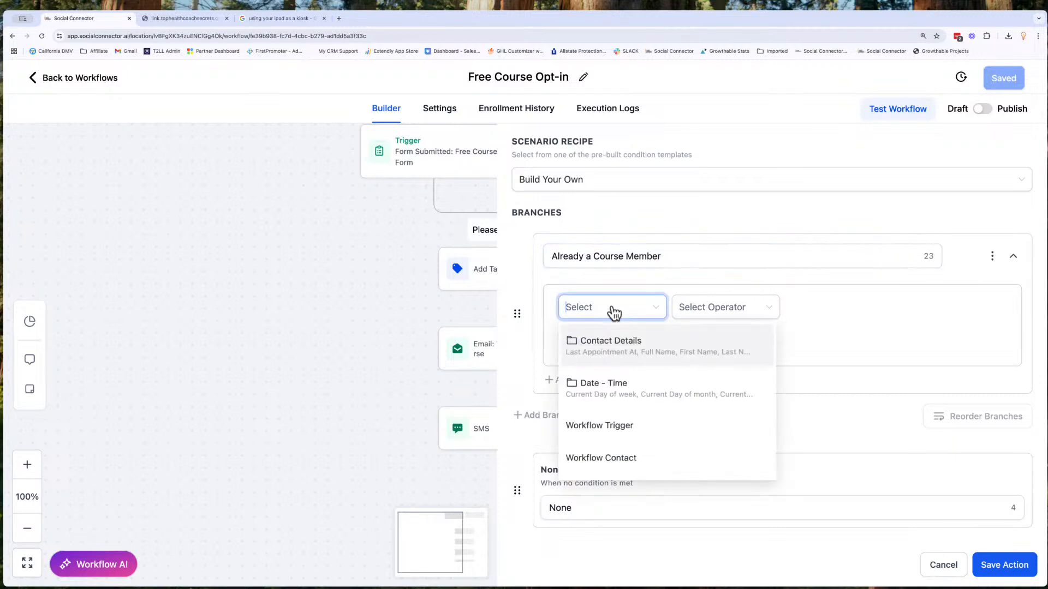
pyautogui.click(624, 356)
pyautogui.scroll(-3, 630, 421)
pyautogui.scroll(-15, 631, 423)
pyautogui.scroll(-5, 631, 418)
pyautogui.scroll(4, 632, 417)
pyautogui.scroll(5, 632, 418)
pyautogui.scroll(5, 632, 418)
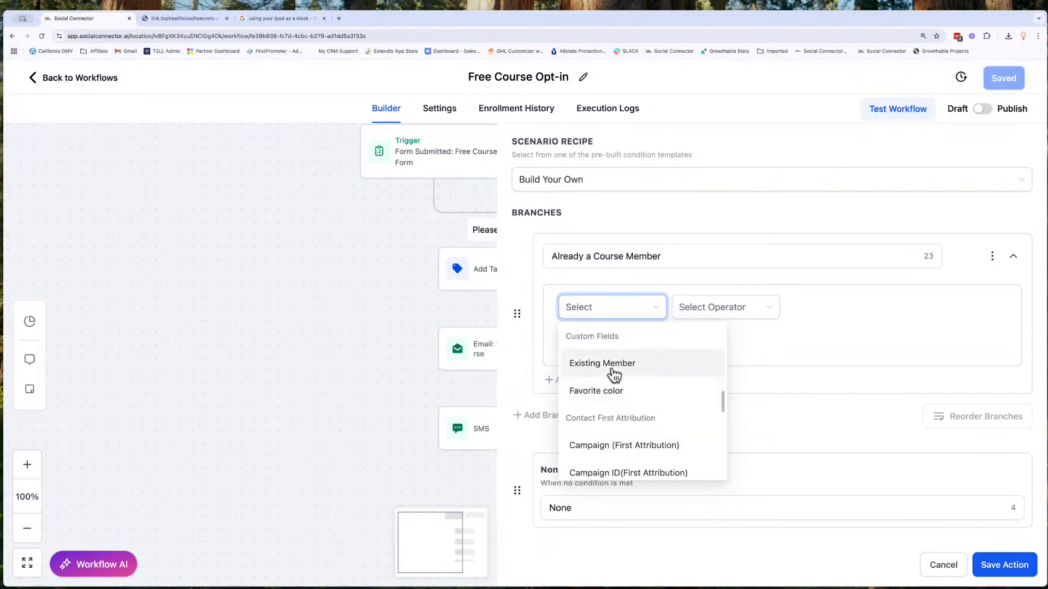
pyautogui.click(167, 18)
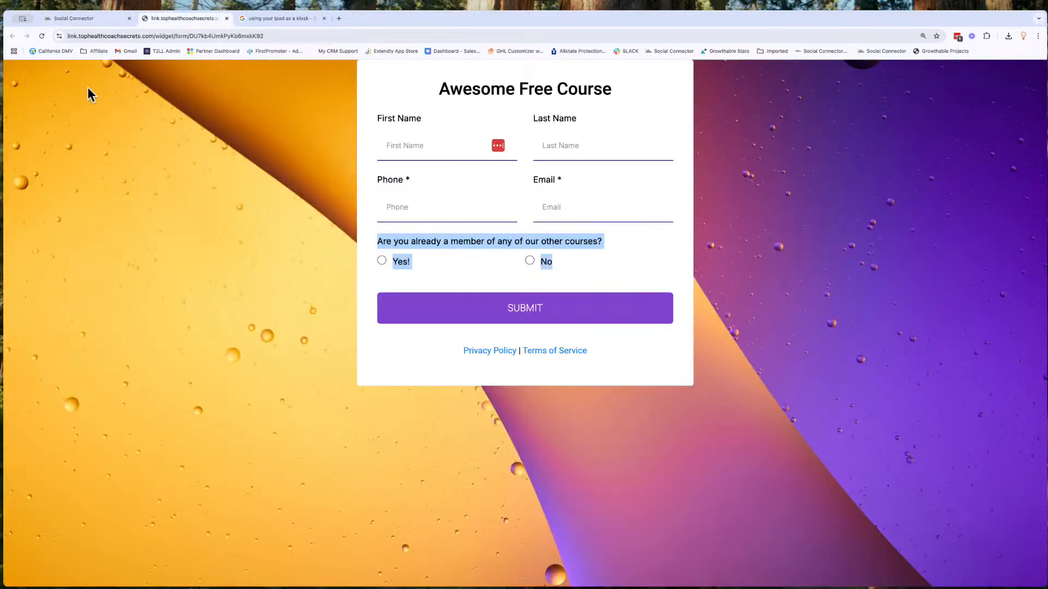
pyautogui.click(58, 19)
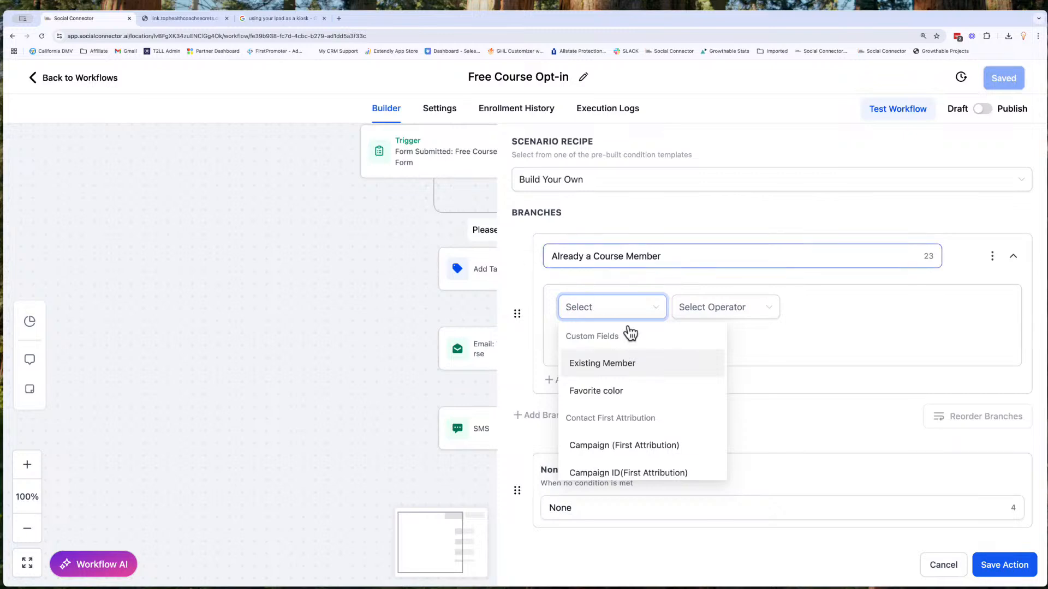
pyautogui.click(641, 363)
# Set the Existing Member condition's operator to "Is" and its value to "Yes!"
pyautogui.click(705, 306)
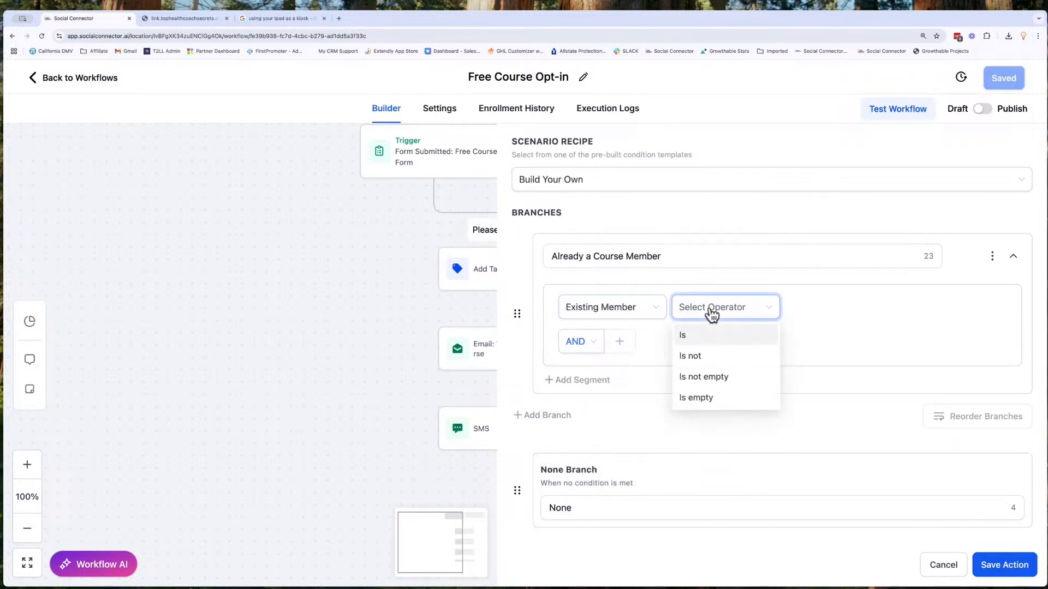
pyautogui.click(701, 343)
pyautogui.click(852, 309)
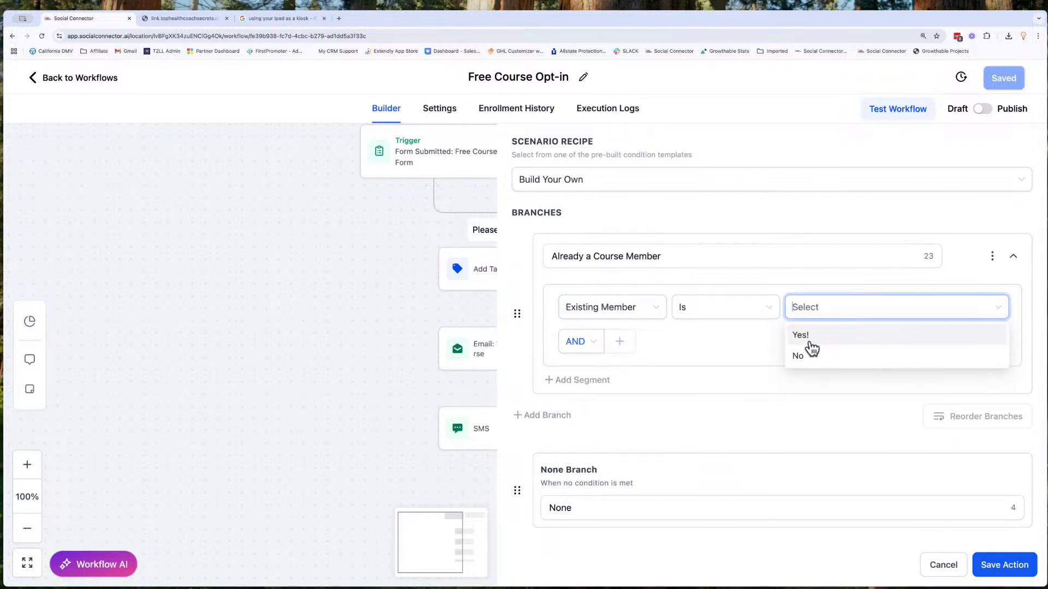
pyautogui.click(802, 336)
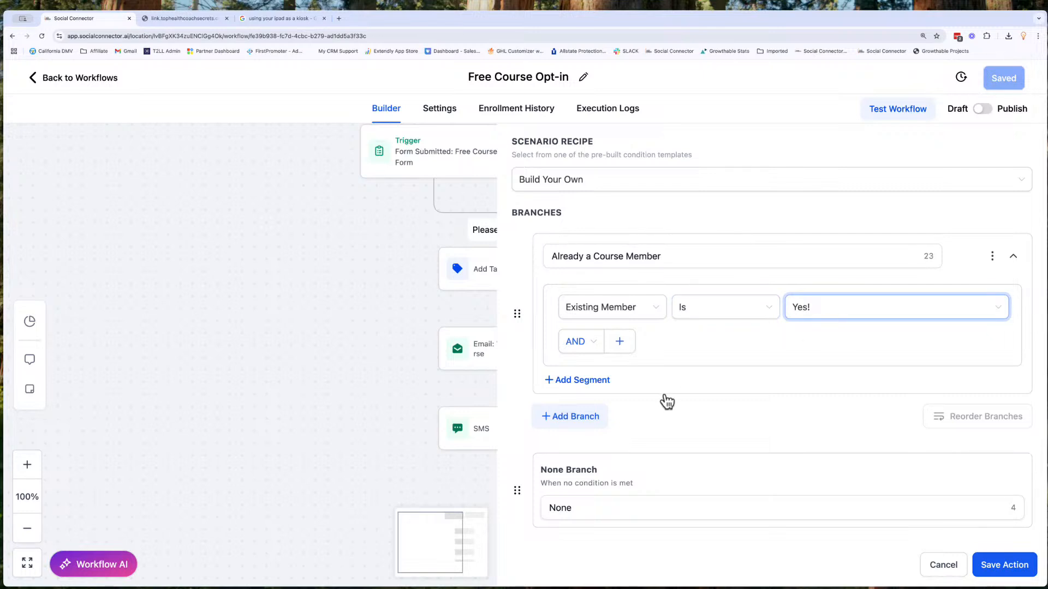
# Rename the None branch "Not an Existing Member" and save the If / Else action
pyautogui.doubleClick(568, 502)
pyautogui.write('No')
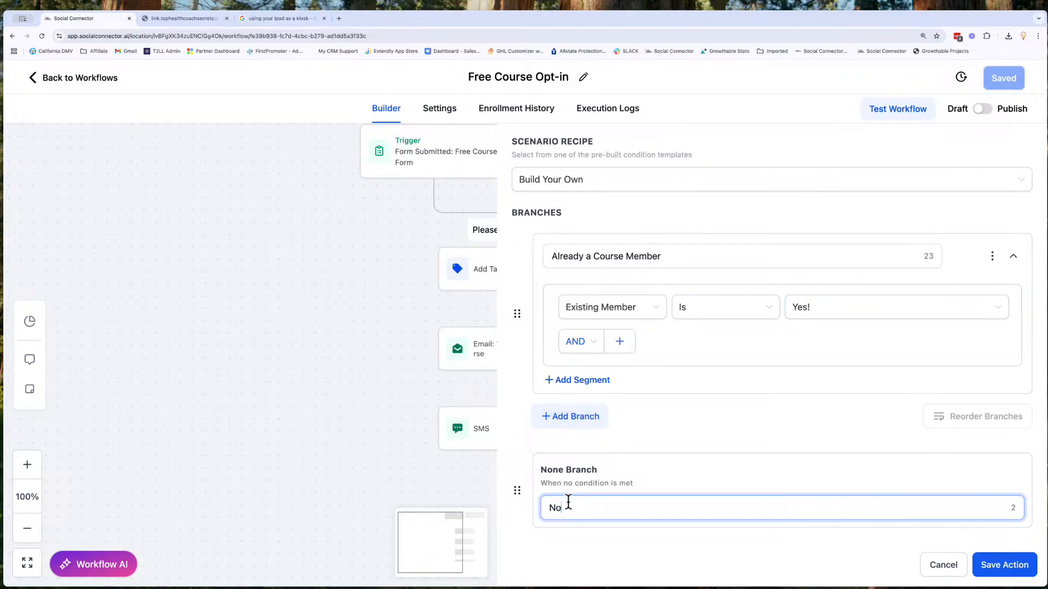
pyautogui.write('t an Existing')
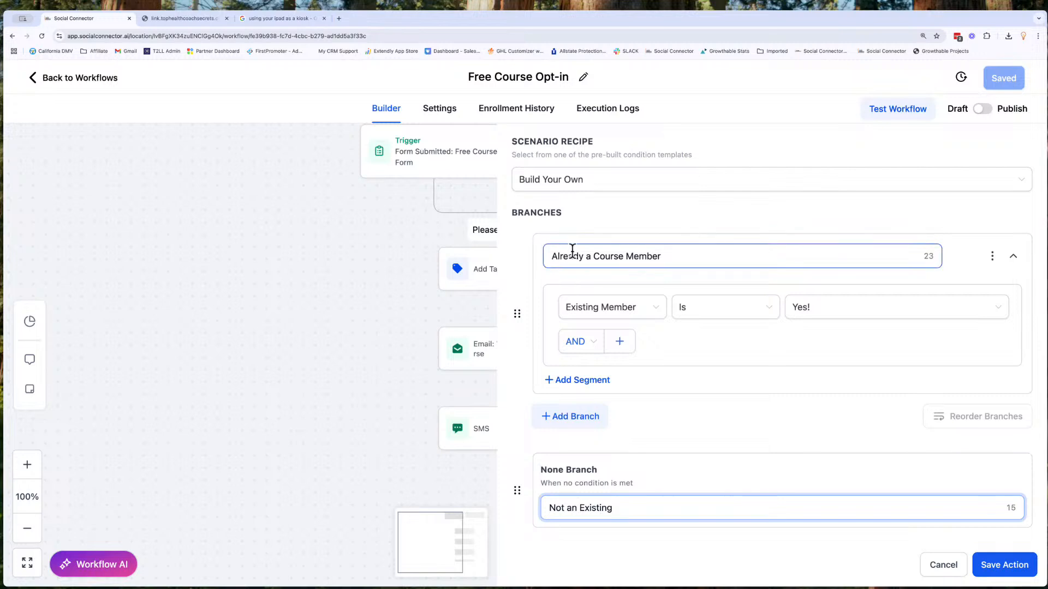
pyautogui.click(674, 255)
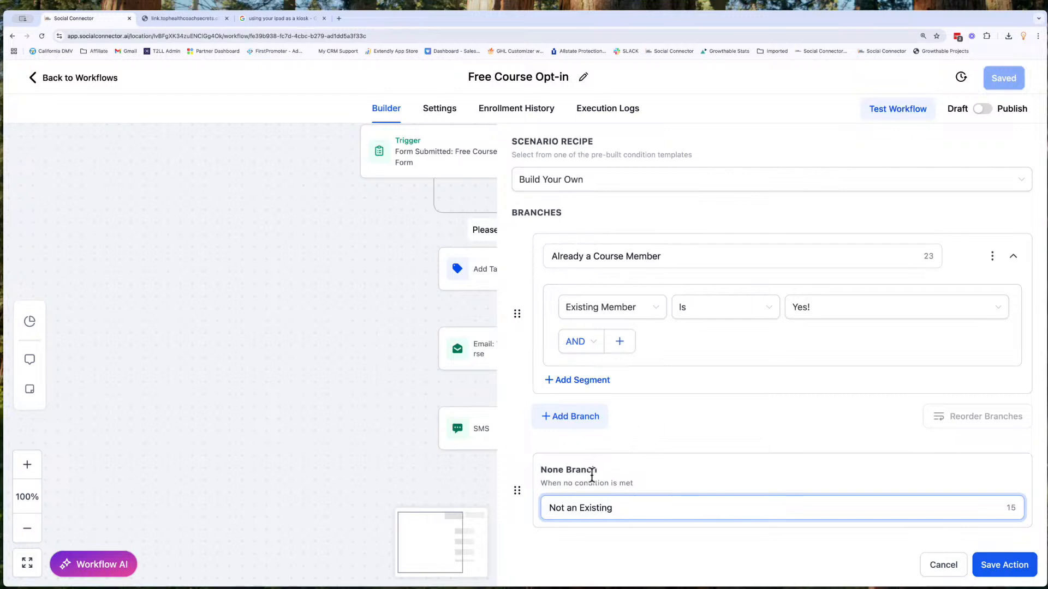
pyautogui.moveTo(553, 484); pyautogui.dragTo(653, 483)
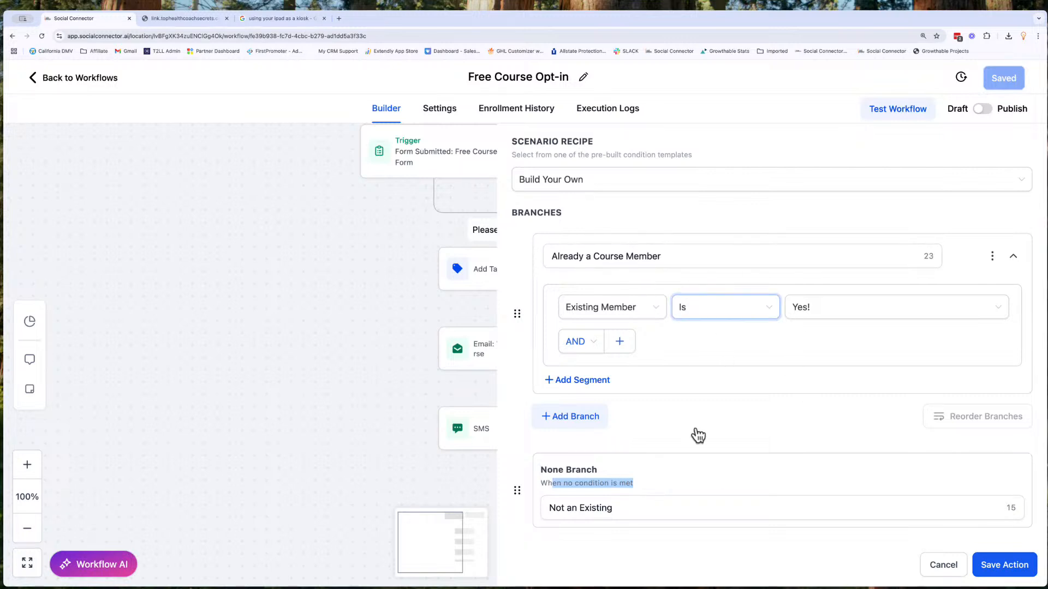
pyautogui.click(636, 510)
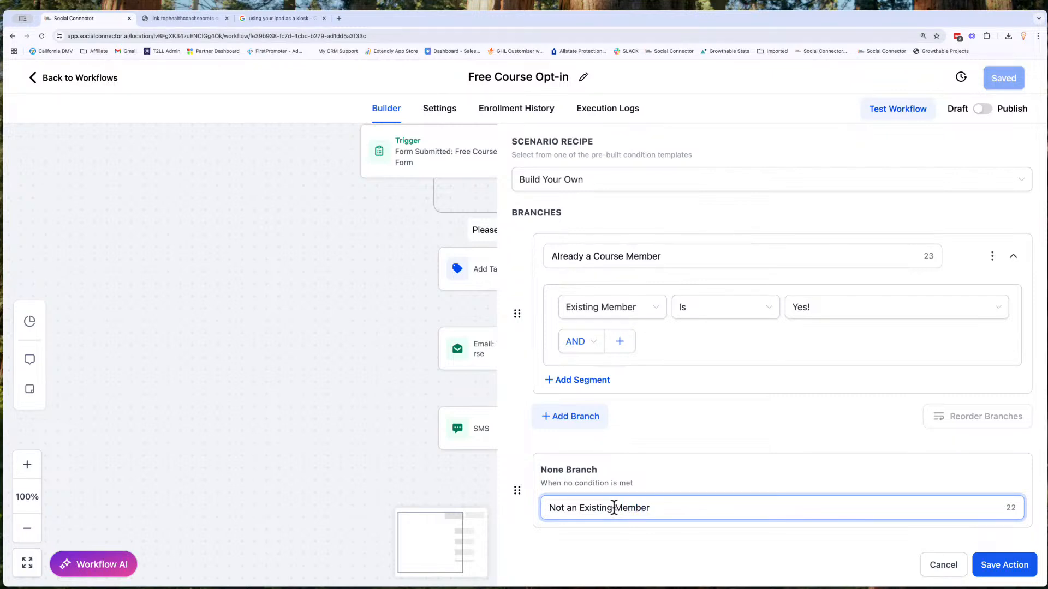
pyautogui.click(1005, 566)
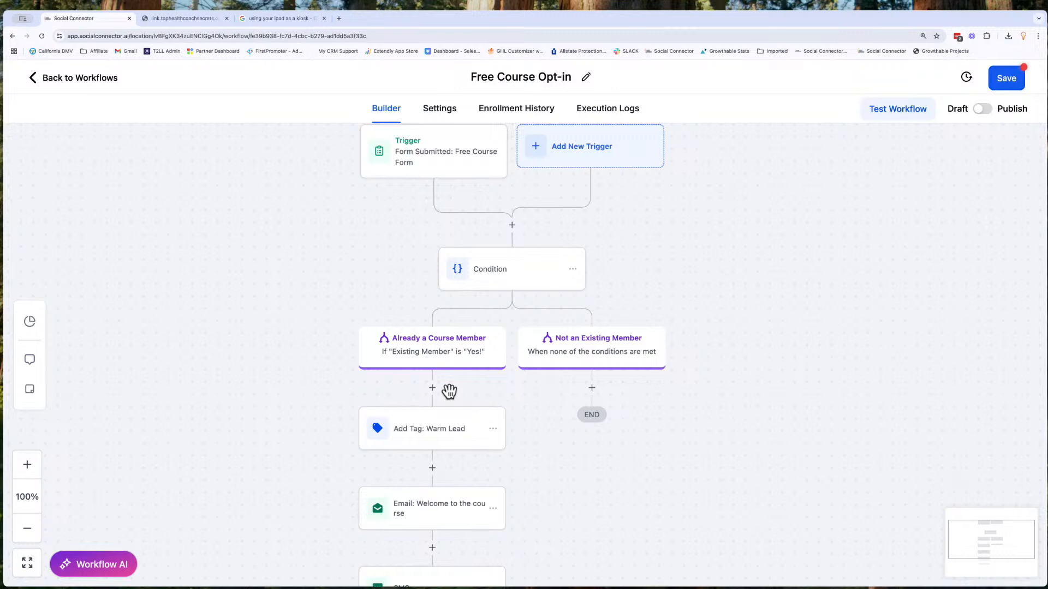
# Move all actions from "Add Tag: Warm Lead" onward into the "Not an Existing Member" branch
pyautogui.scroll(-2, 469, 439)
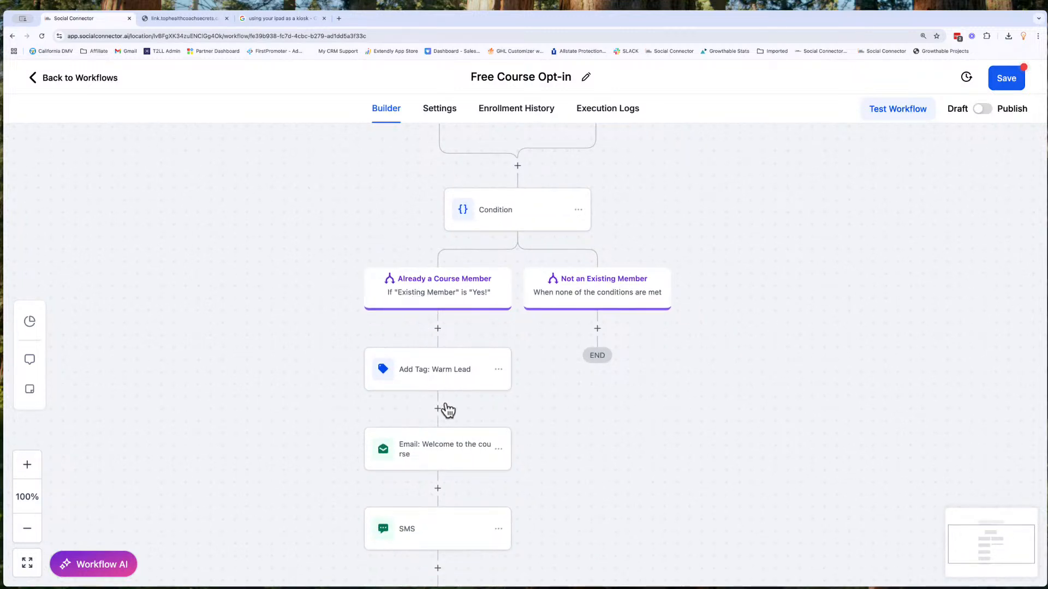
pyautogui.scroll(-4, 453, 544)
pyautogui.scroll(3, 452, 537)
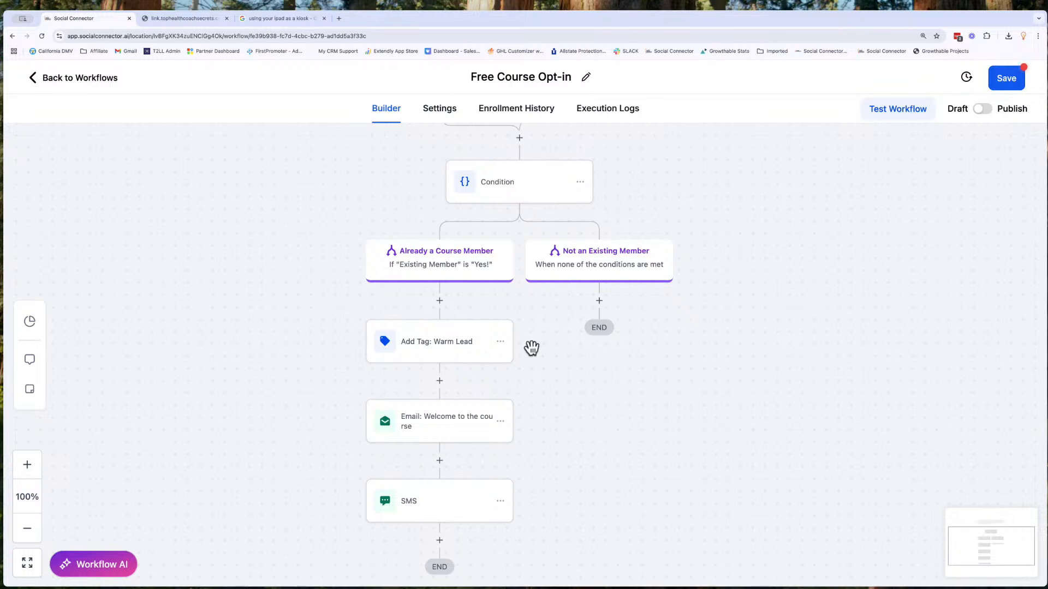
pyautogui.click(500, 344)
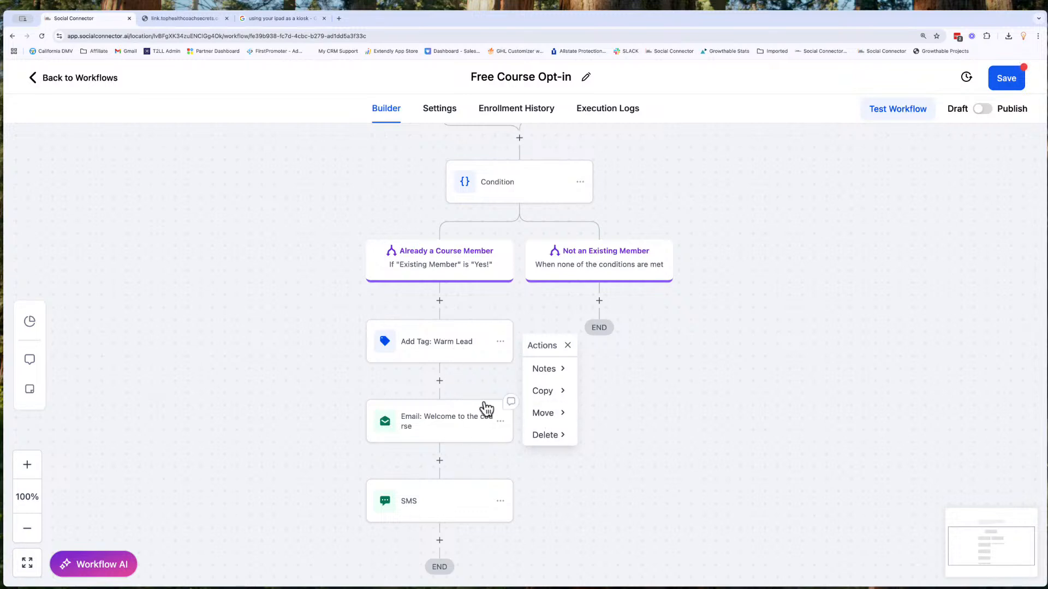
pyautogui.click(556, 413)
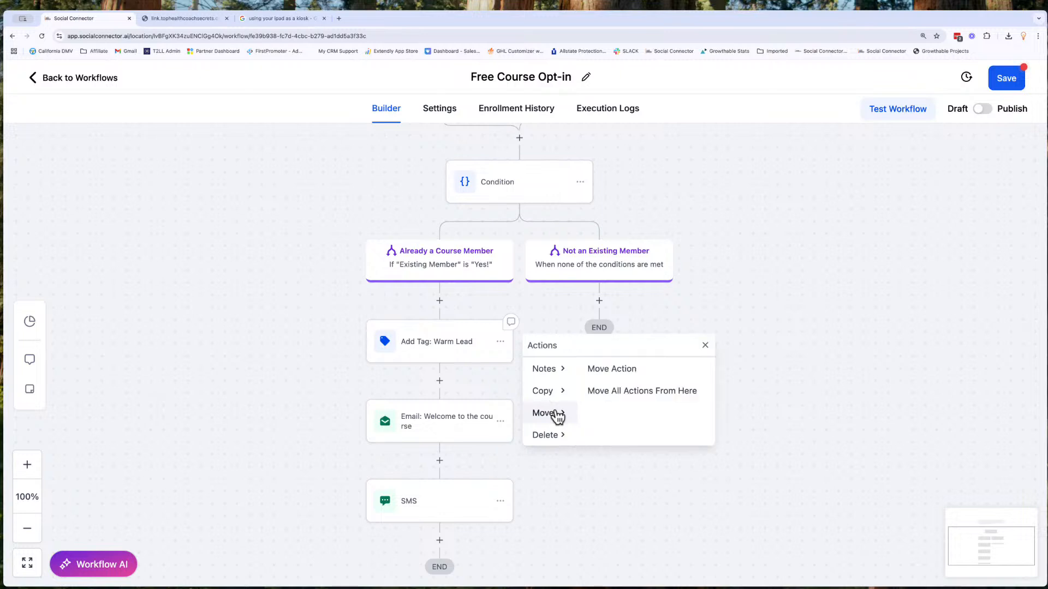
pyautogui.click(614, 393)
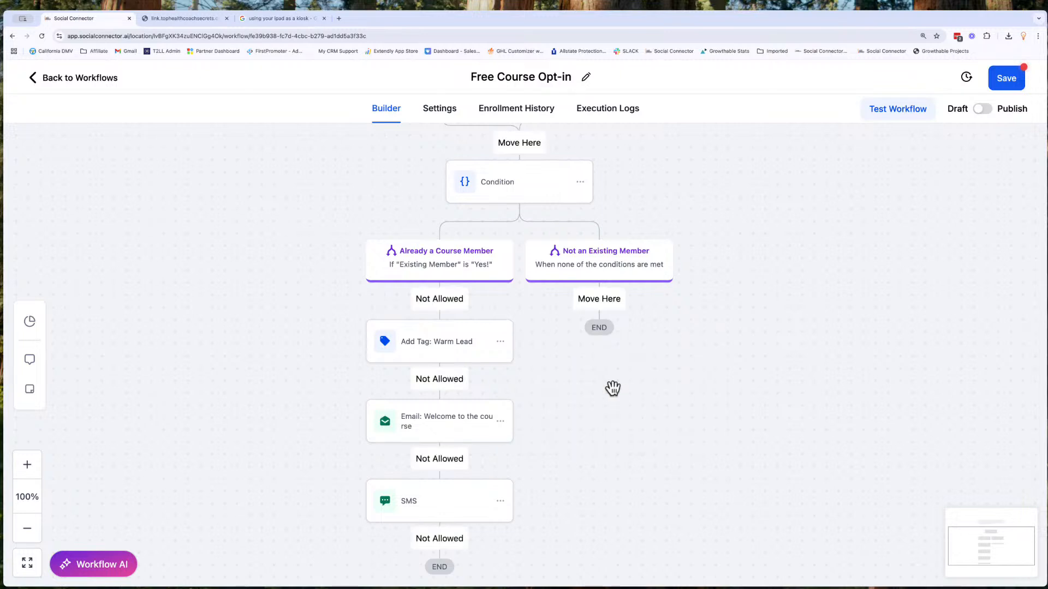
pyautogui.click(599, 300)
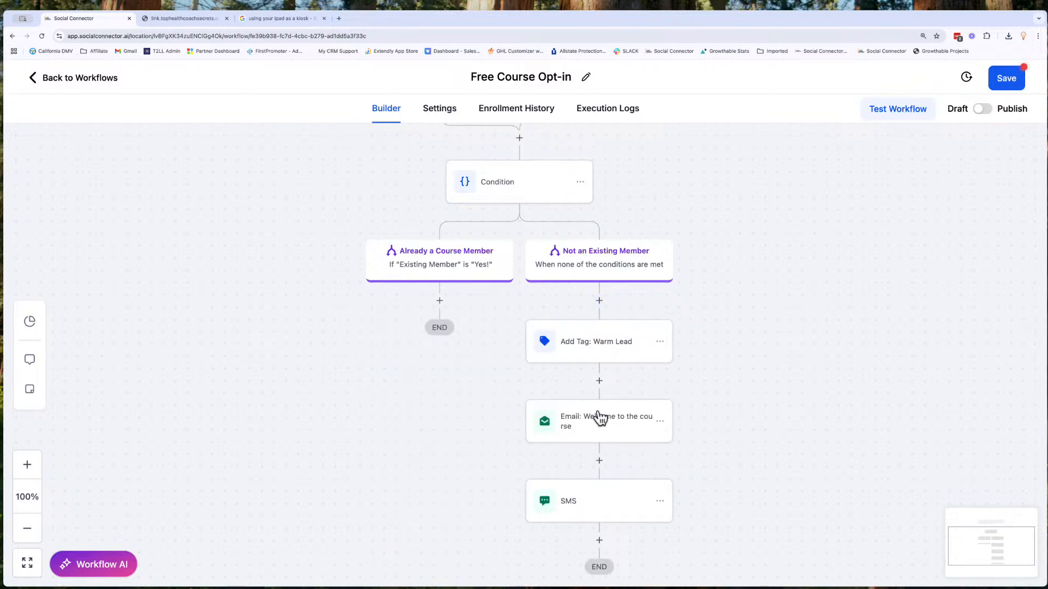
# Copy the "Add Tag: Warm Lead" action into the "Already a Course Member" branch
pyautogui.scroll(-1, 600, 433)
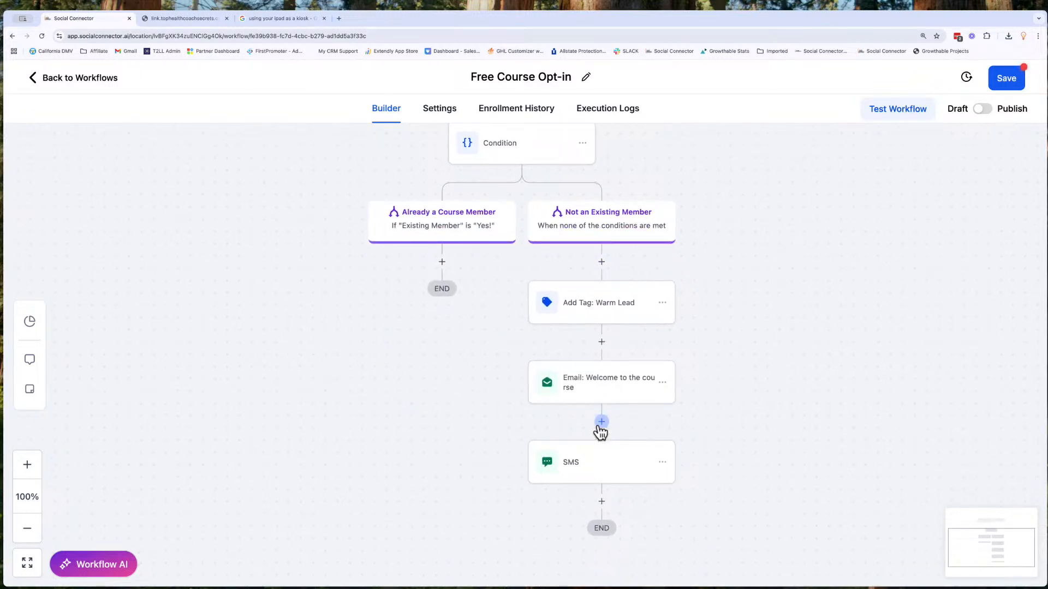
pyautogui.scroll(2, 600, 431)
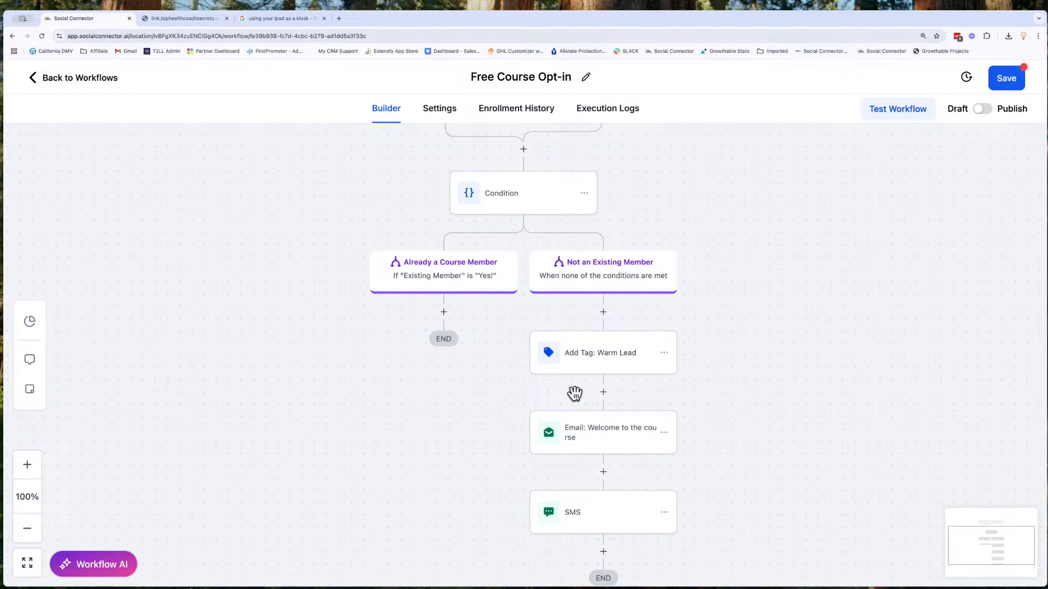
pyautogui.scroll(-2, 575, 393)
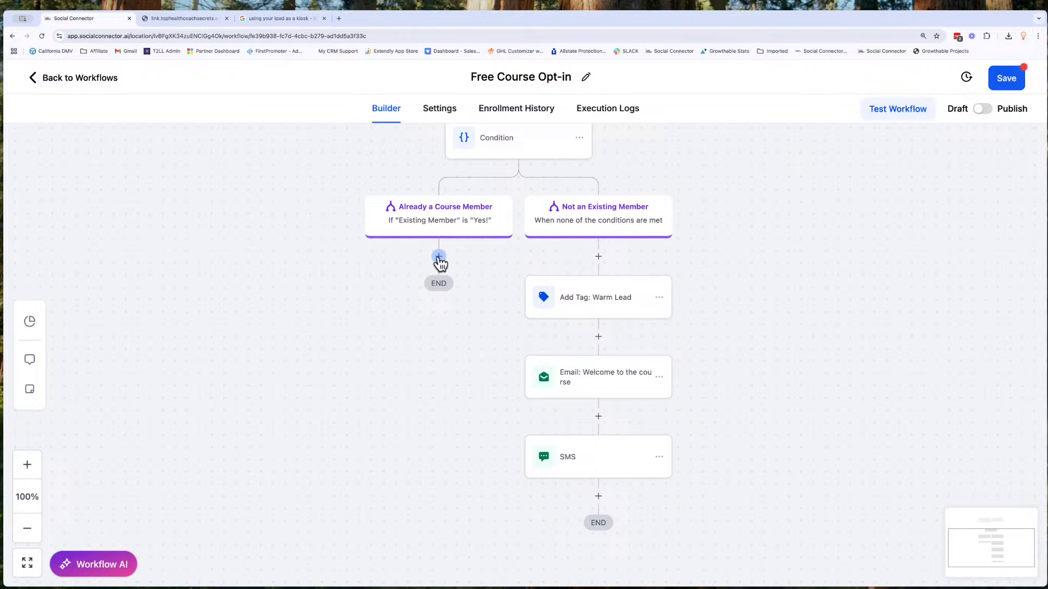
pyautogui.click(660, 298)
pyautogui.moveTo(715, 348)
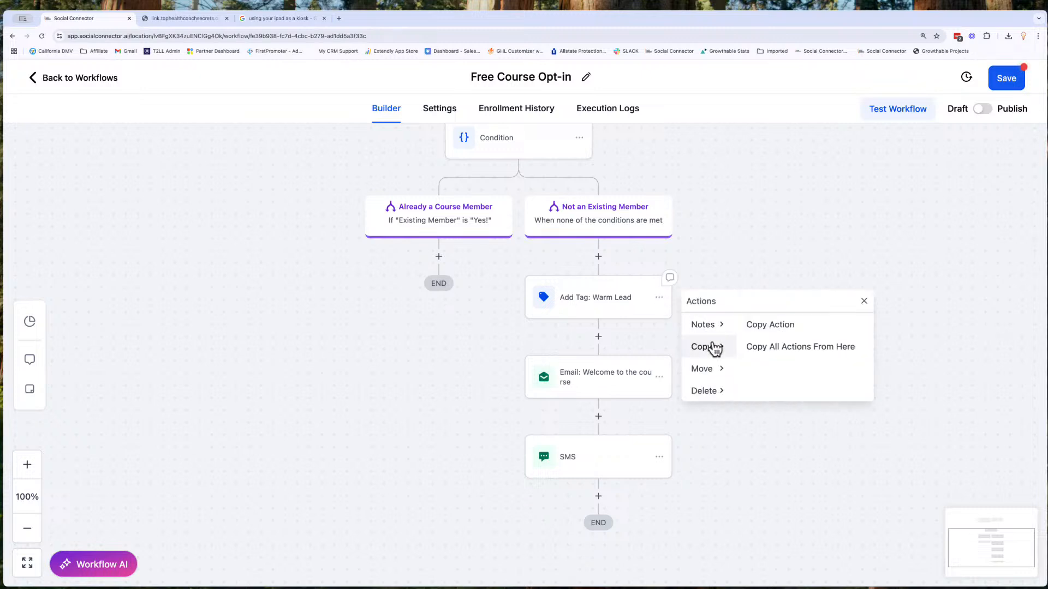
pyautogui.click(776, 326)
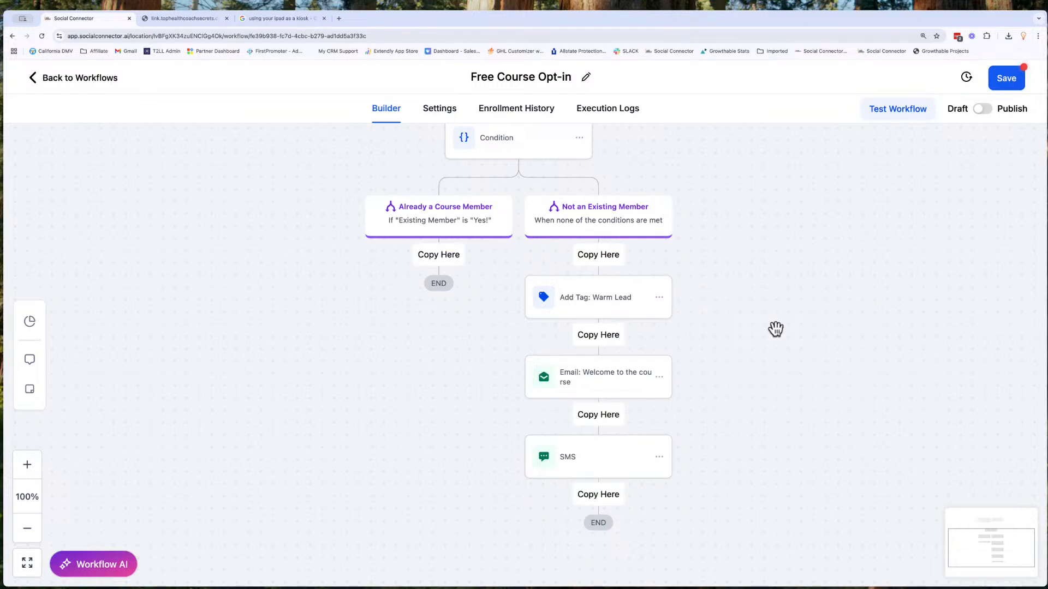
pyautogui.click(435, 256)
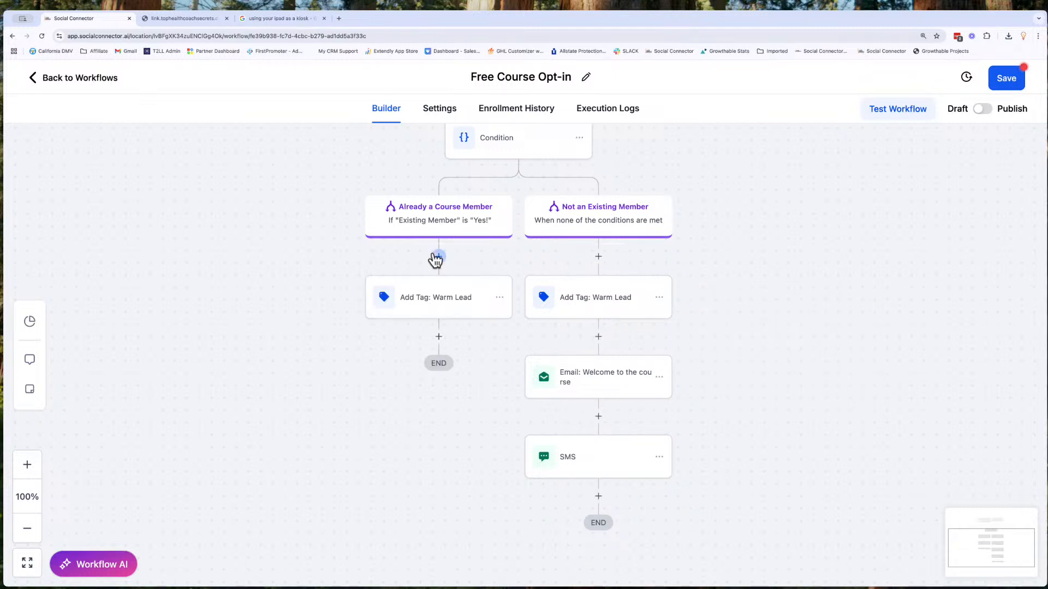
# Rename the copied tag action in the "Already a Course Member" branch "Add Tag: Hot Lead"
pyautogui.click(447, 304)
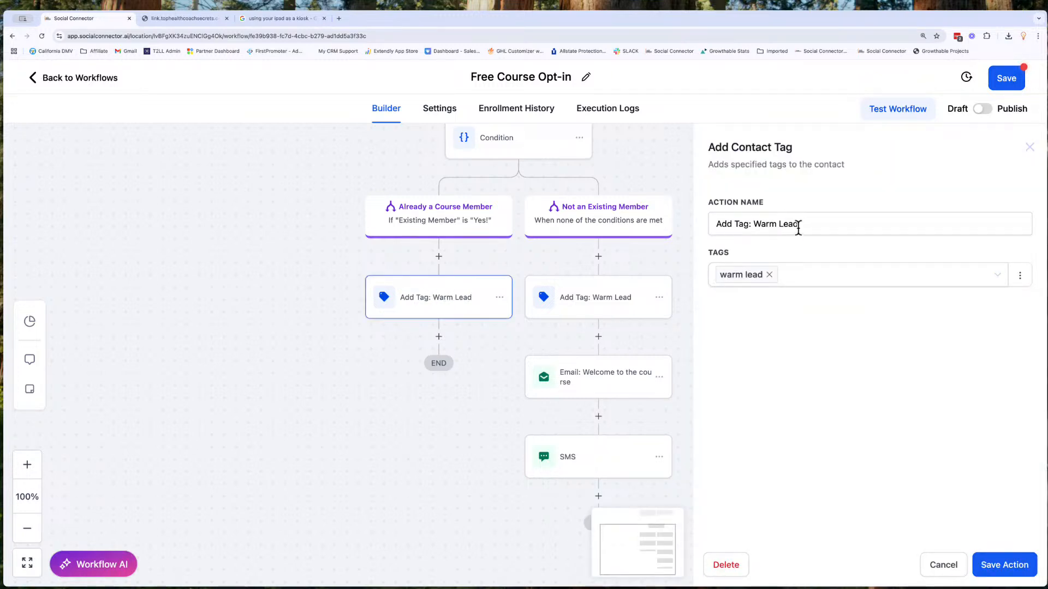
pyautogui.moveTo(801, 222); pyautogui.dragTo(755, 225)
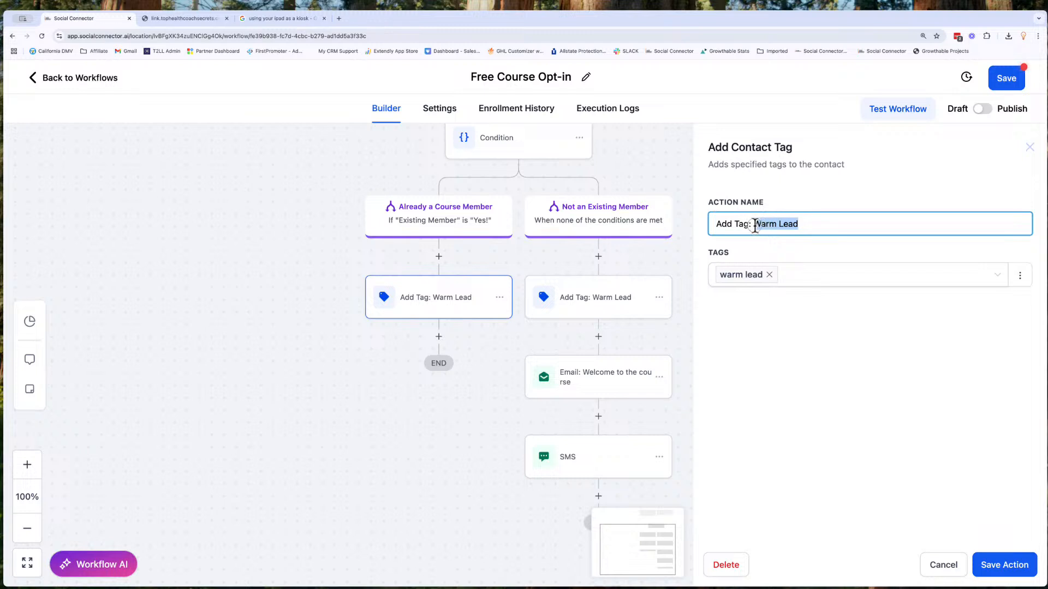
pyautogui.write('Hot')
# Replace the copied action's warm lead tag with "hot lead", then save the action and the workflow
pyautogui.click(770, 275)
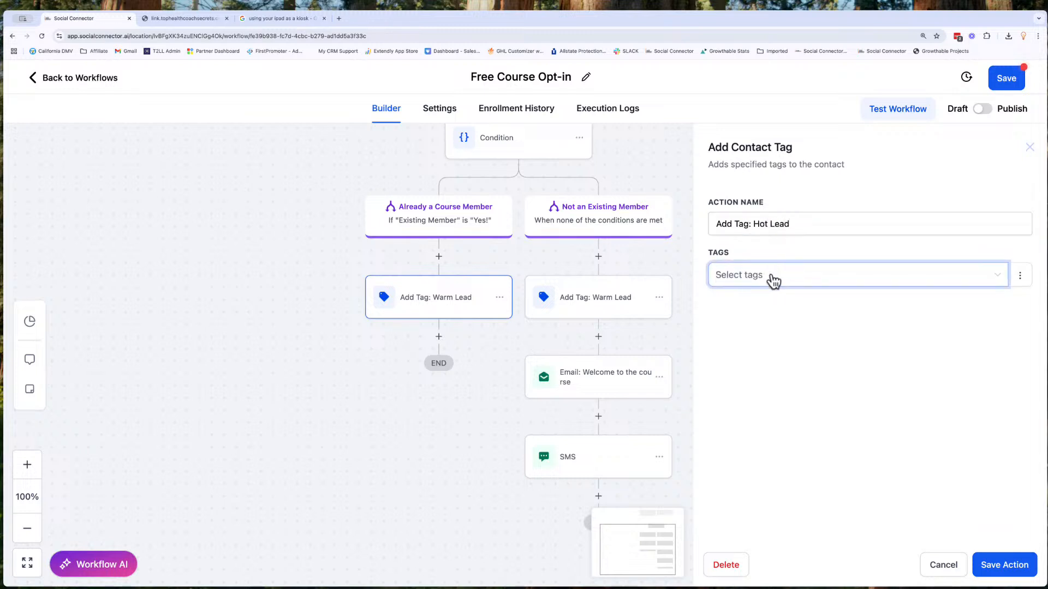
pyautogui.click(770, 275)
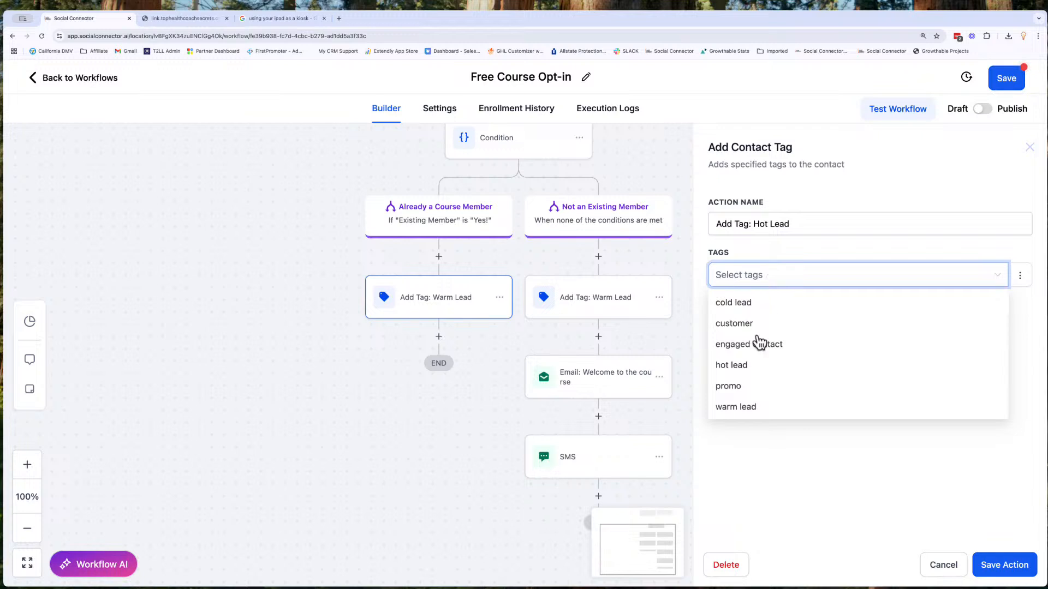
pyautogui.click(747, 369)
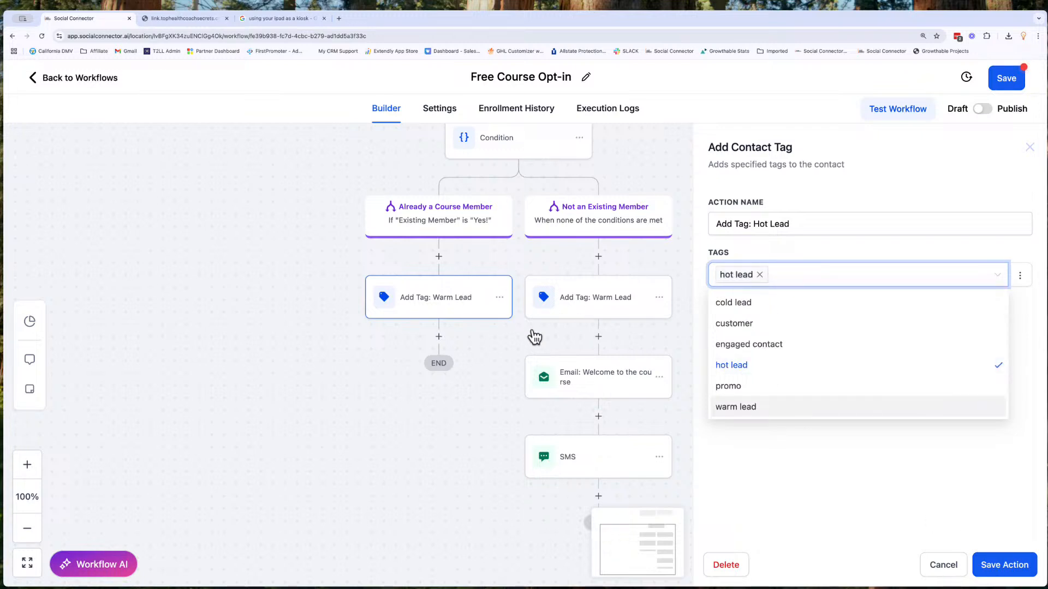
pyautogui.click(928, 490)
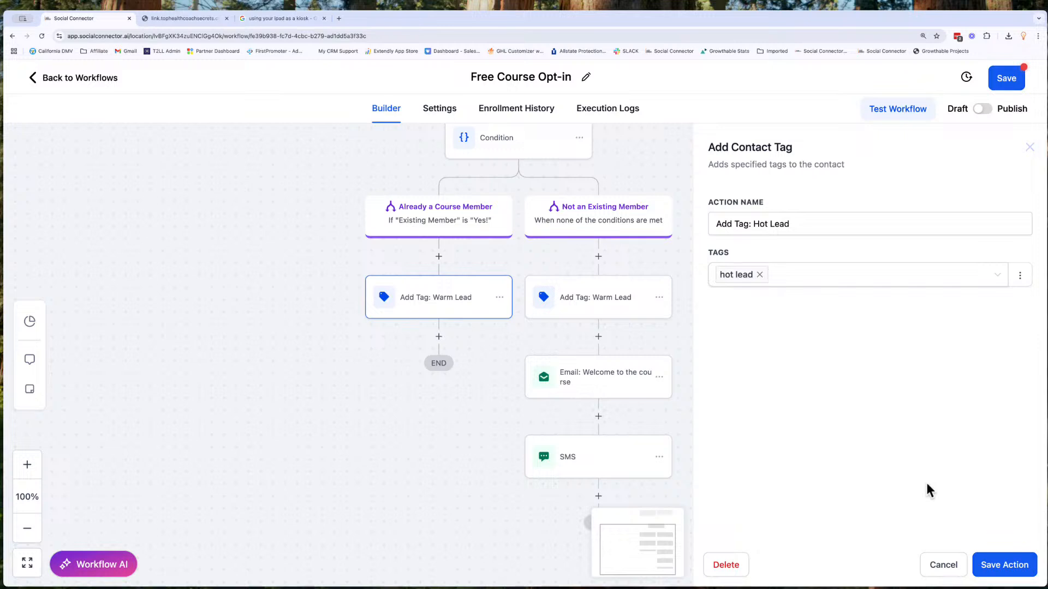
pyautogui.click(993, 568)
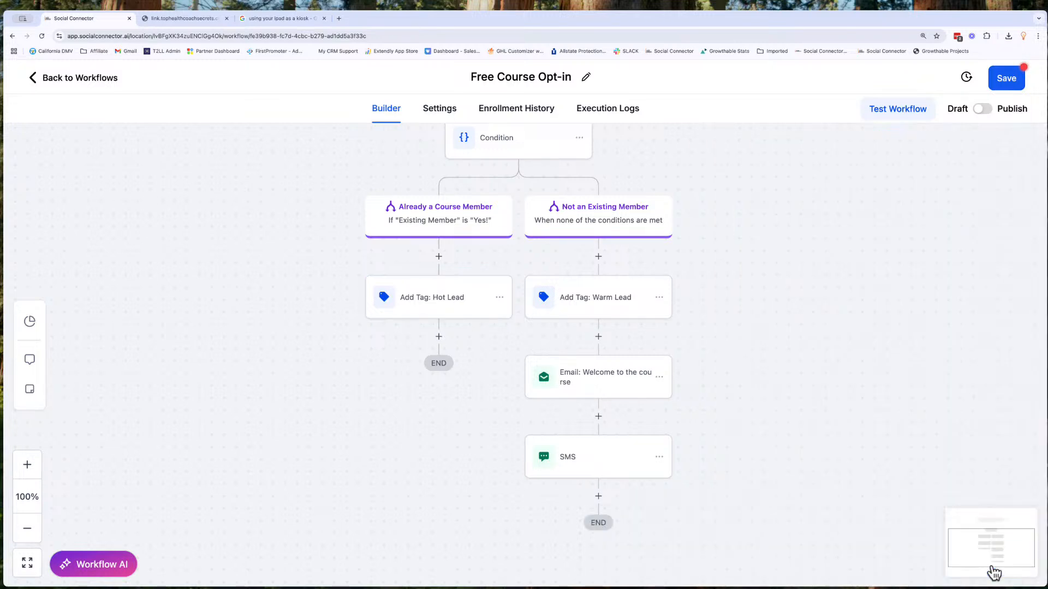
pyautogui.click(1015, 80)
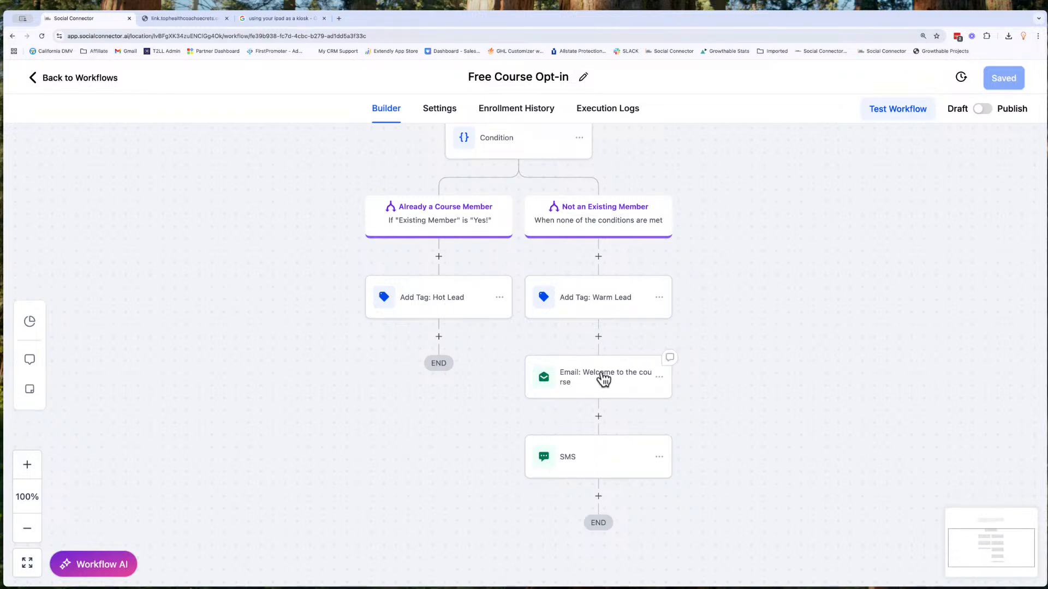
# Add a Go To action named "Go To:Email 1" after "Add Tag: Hot Lead", with the "Email: Welcome to the course" action as its destination
pyautogui.click(439, 336)
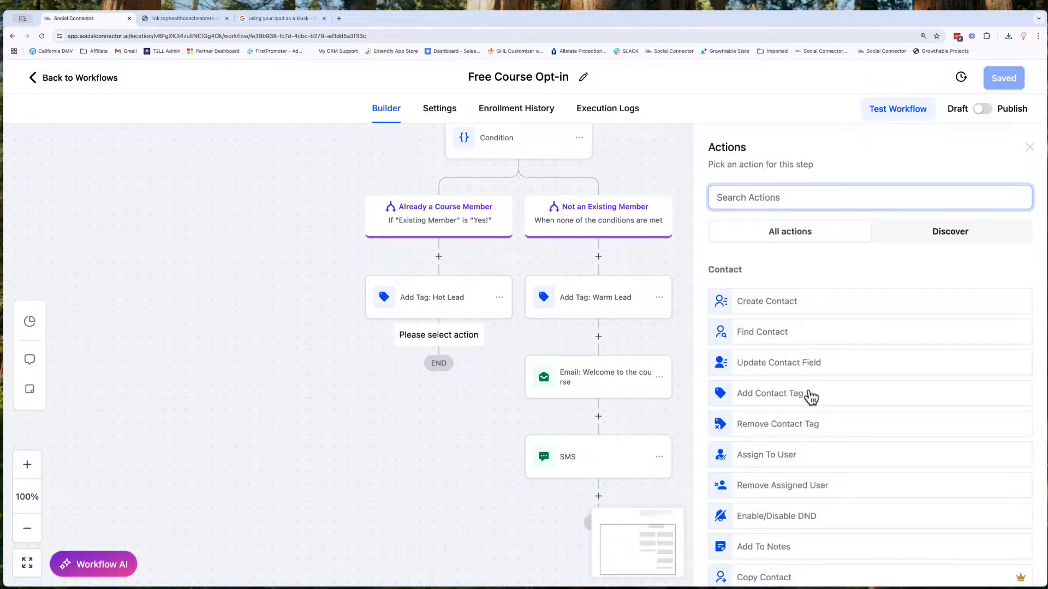
pyautogui.scroll(-1, 815, 439)
pyautogui.scroll(-15, 815, 440)
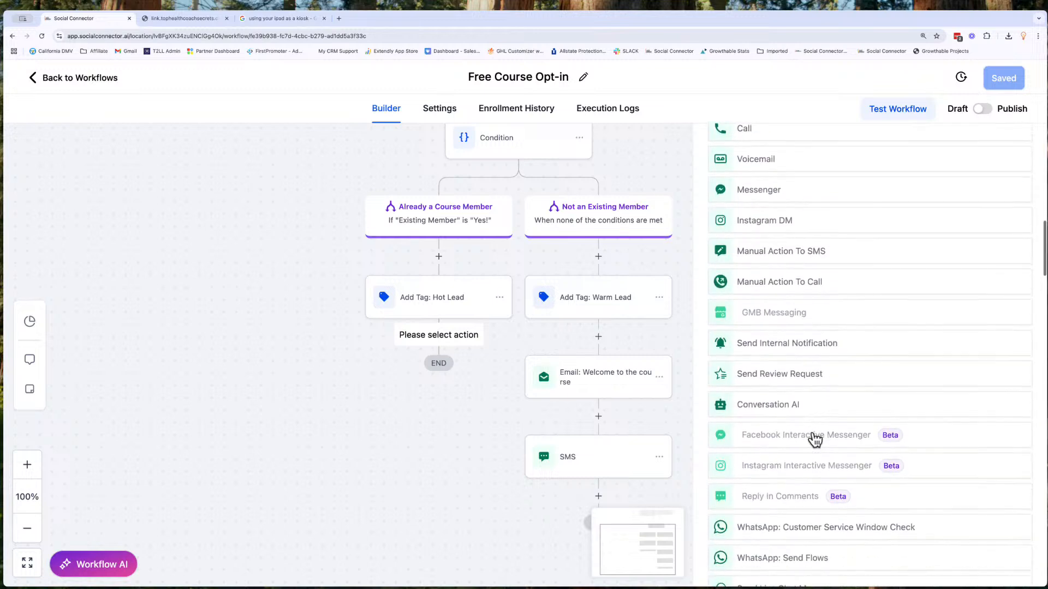
pyautogui.scroll(-5, 815, 440)
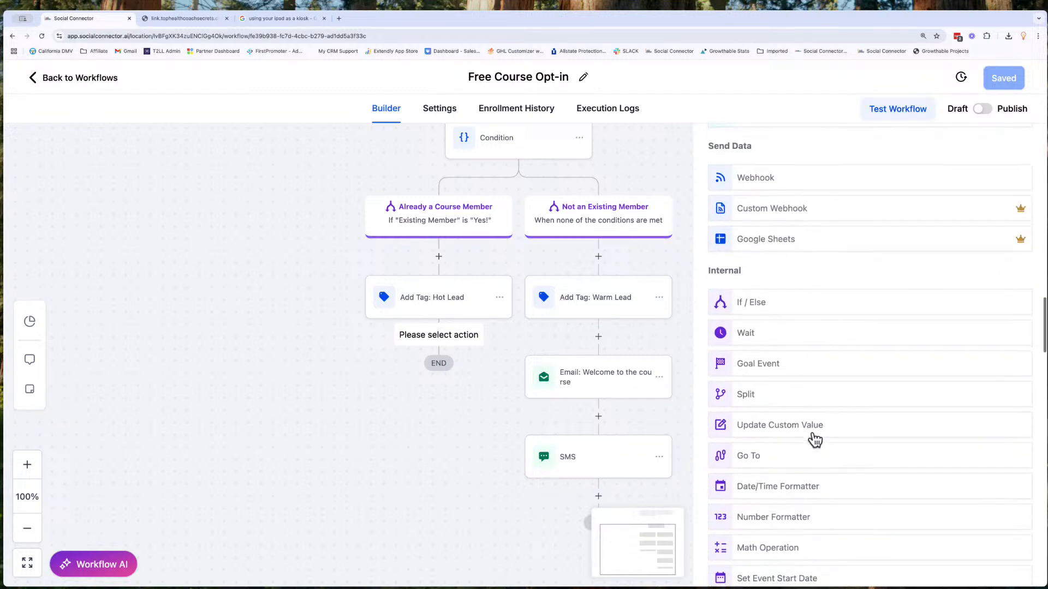
pyautogui.scroll(-1, 815, 439)
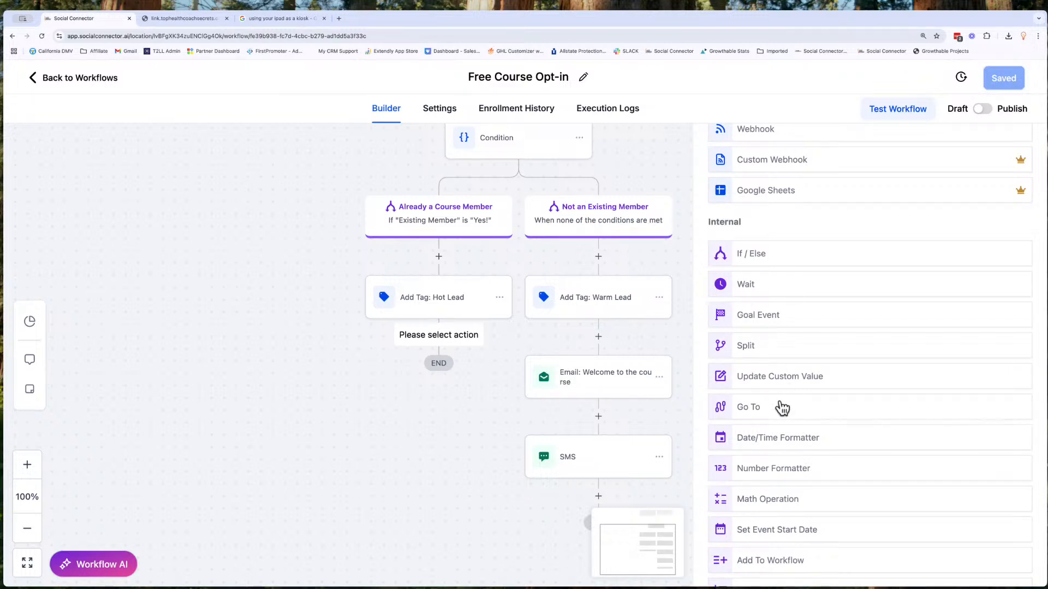
pyautogui.click(745, 411)
pyautogui.click(740, 217)
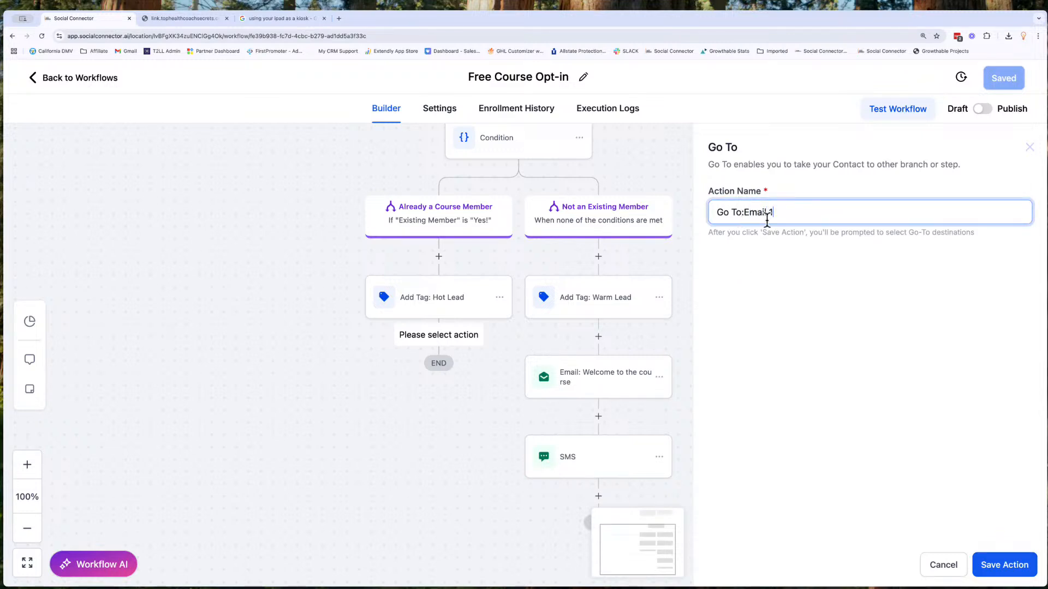
pyautogui.click(1002, 566)
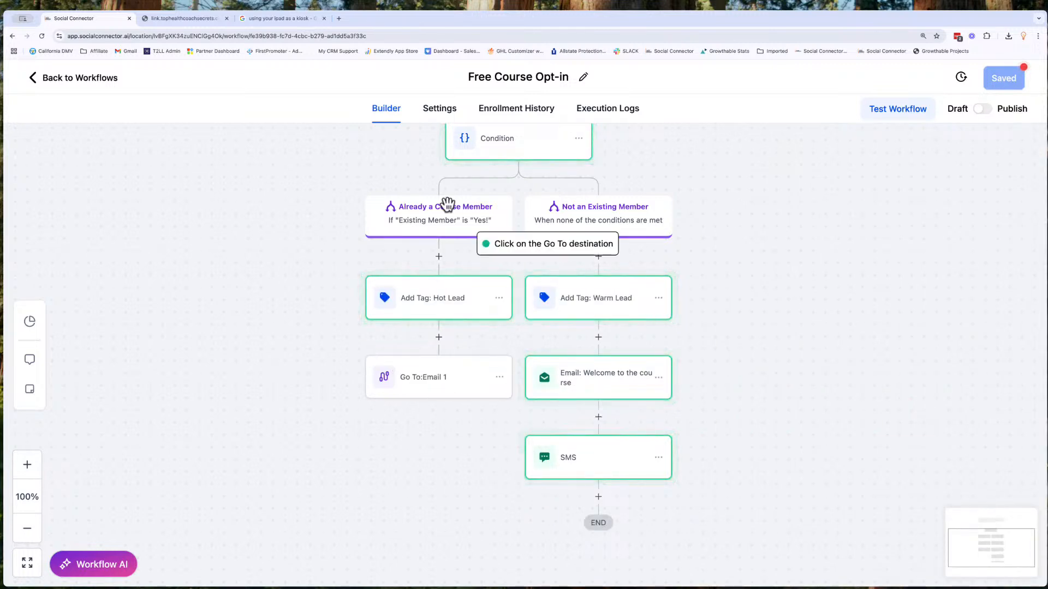
pyautogui.scroll(2, 440, 206)
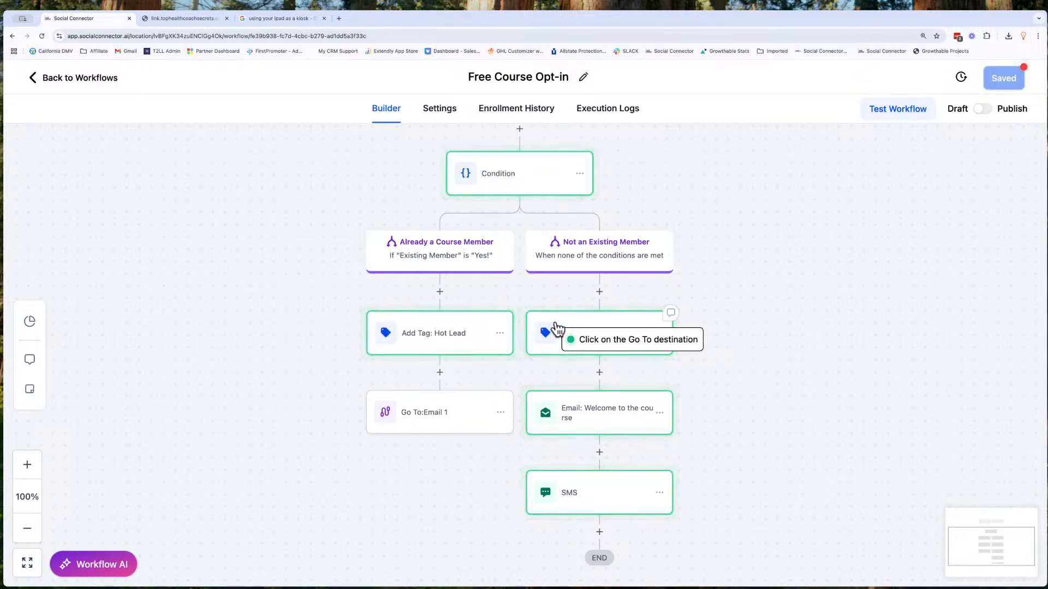
pyautogui.click(604, 416)
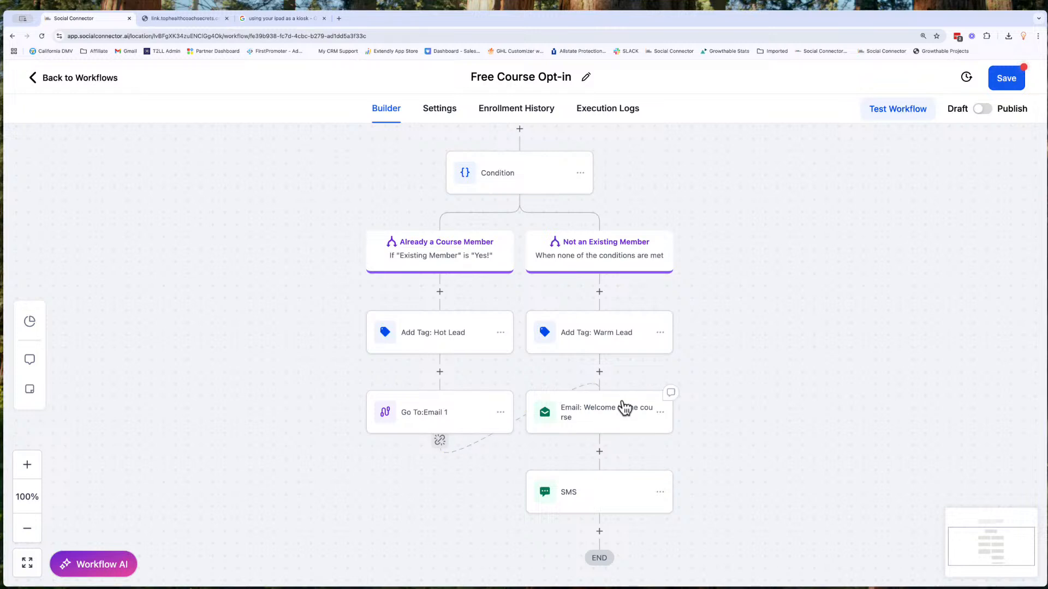
# Review the Condition action's branch settings and the path of both branches from the trigger to the email and SMS
pyautogui.scroll(3, 625, 409)
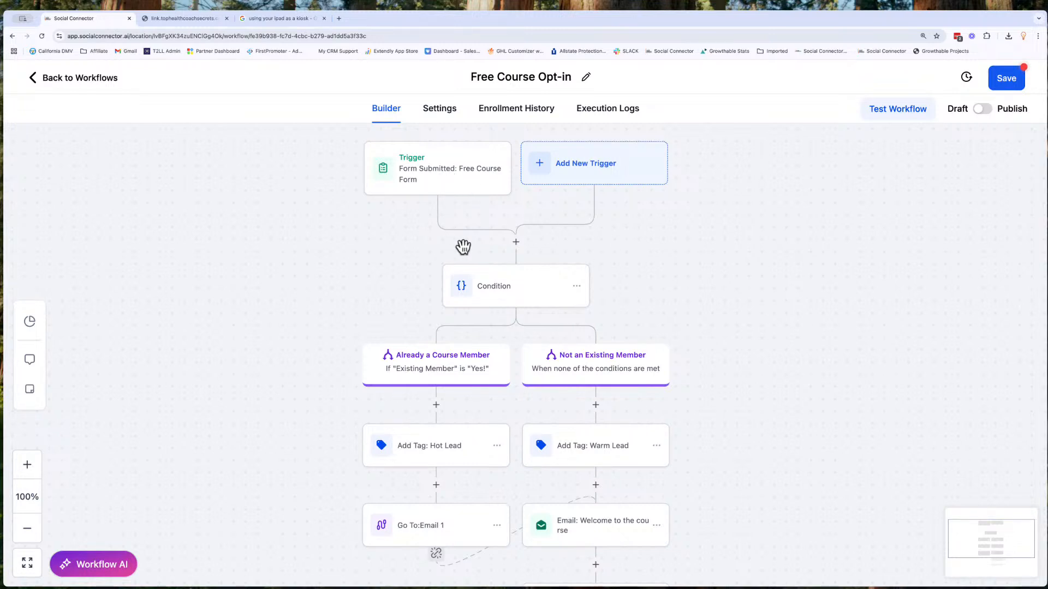
pyautogui.click(507, 293)
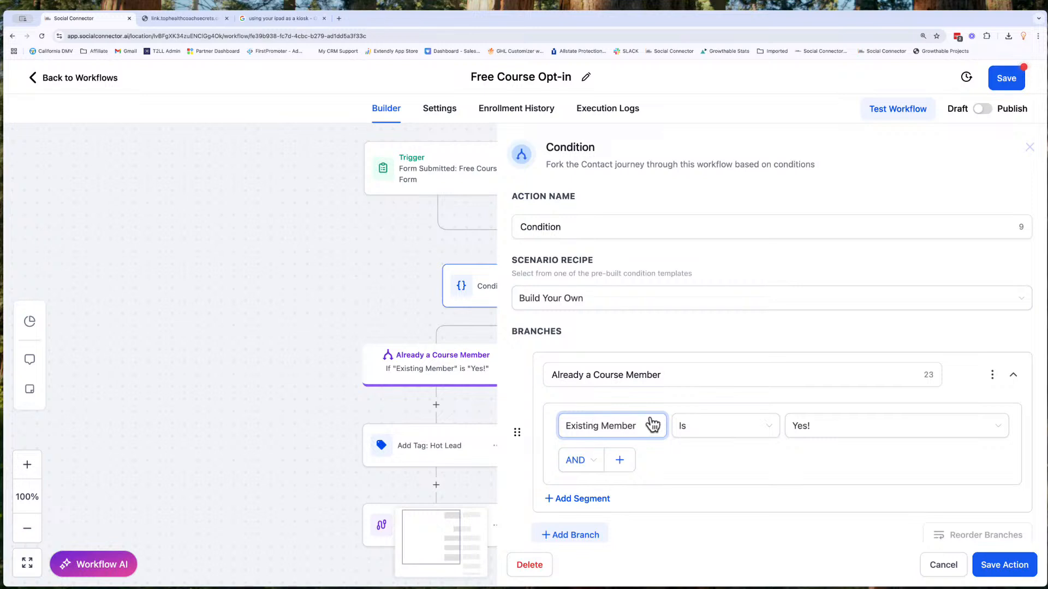
pyautogui.click(943, 566)
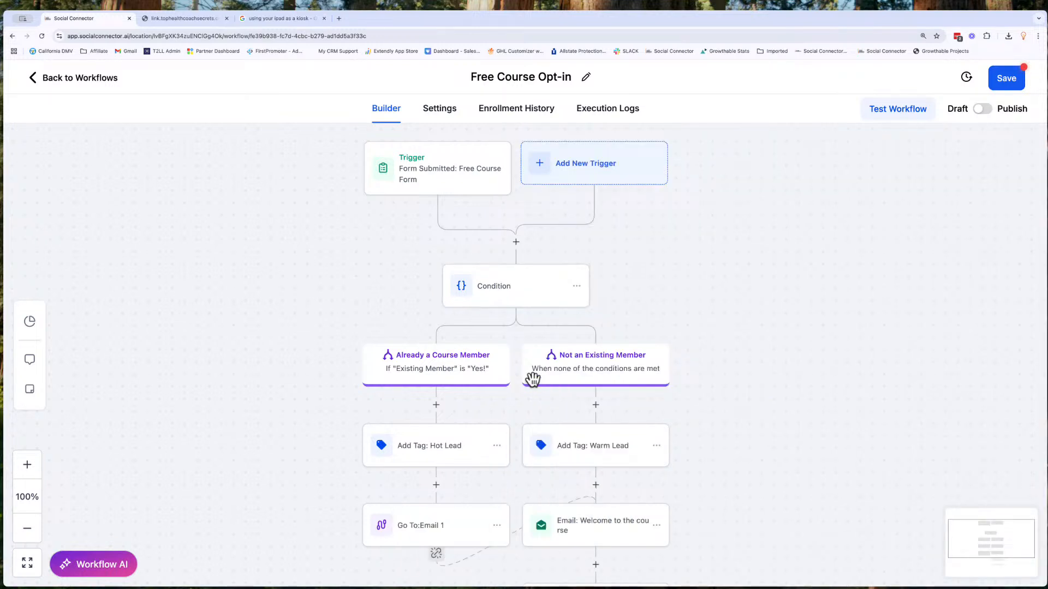
pyautogui.scroll(-3, 475, 457)
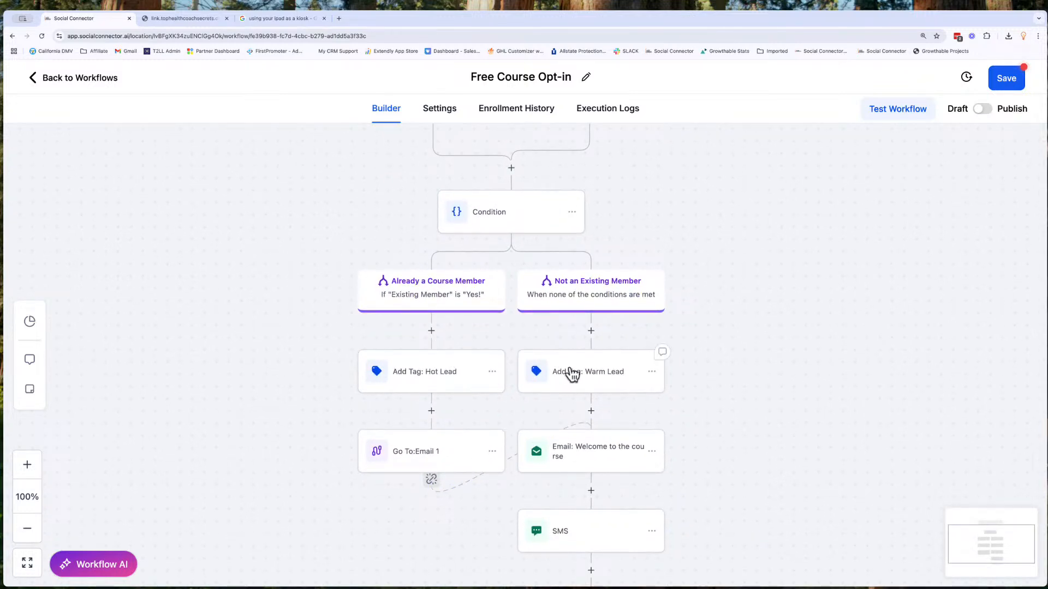
pyautogui.click(451, 493)
pyautogui.scroll(3, 613, 308)
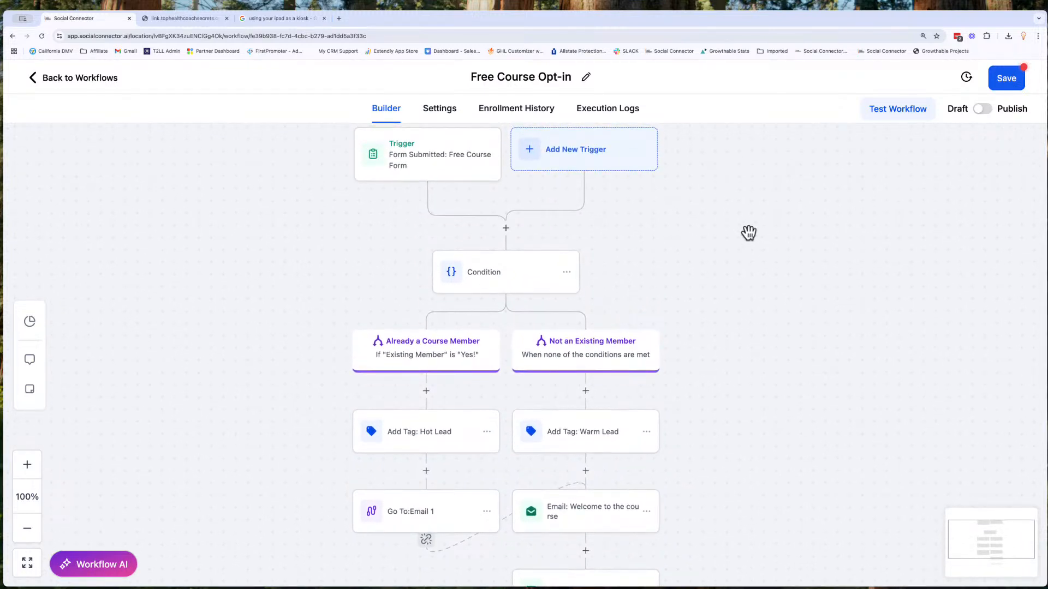